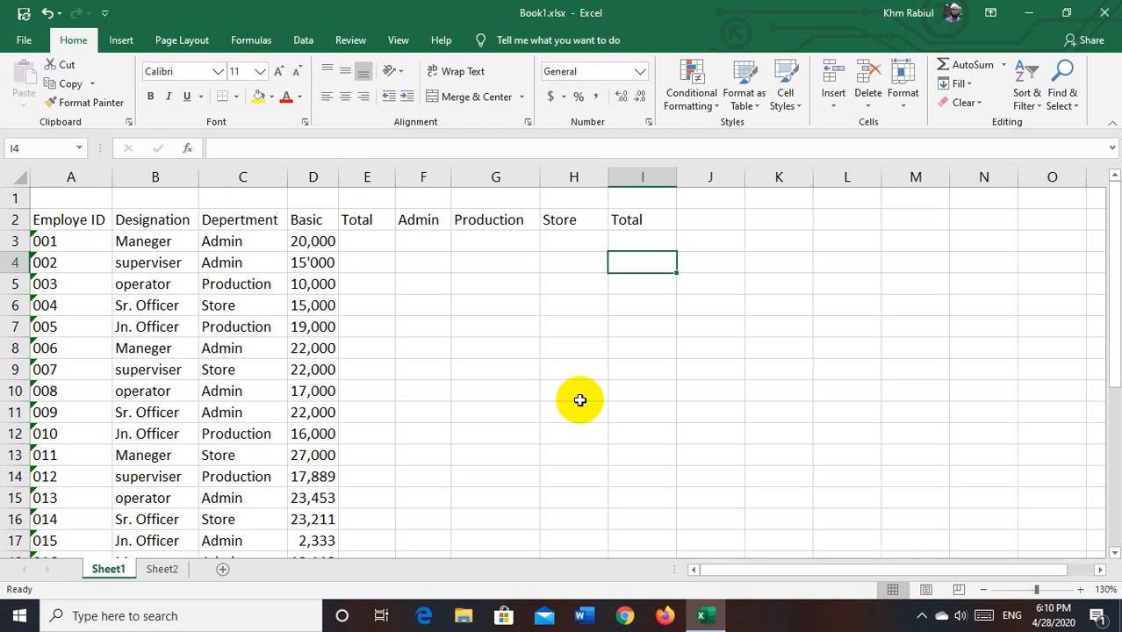
Step: Enlarge the worksheet to 220% and bring the employee table from column A and its header row into view
{"action": "left_click", "coordinate": [1080, 589]}
{"action": "left_click", "coordinate": [1081, 588]}
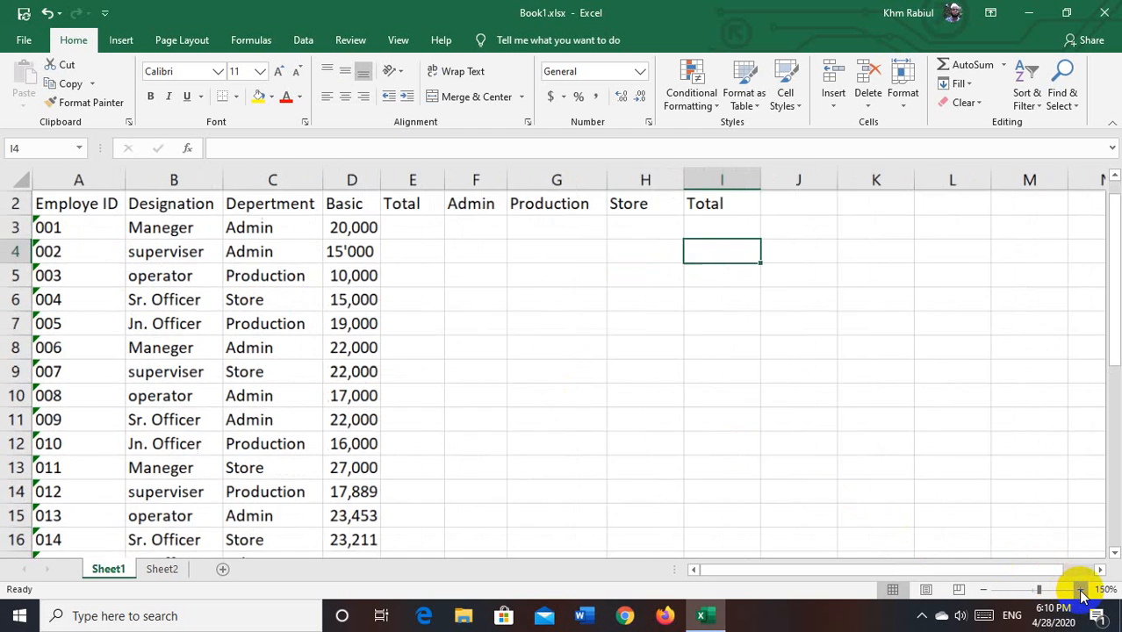
{"action": "left_click", "coordinate": [1081, 589]}
{"action": "left_click", "coordinate": [1080, 589]}
{"action": "left_click", "coordinate": [1080, 589]}
{"action": "left_click", "coordinate": [1080, 589]}
{"action": "left_click", "coordinate": [1080, 588]}
{"action": "left_click", "coordinate": [1080, 589]}
{"action": "left_click", "coordinate": [1080, 589]}
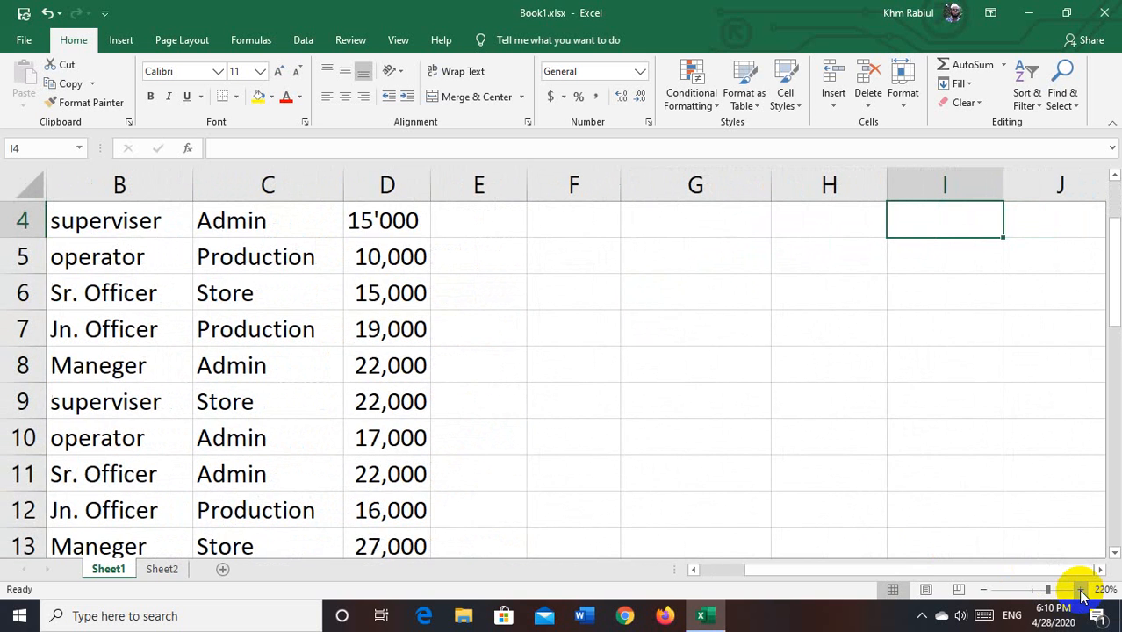
{"action": "scroll", "coordinate": [1018, 377], "scroll_direction": "up", "scroll_amount": 2}
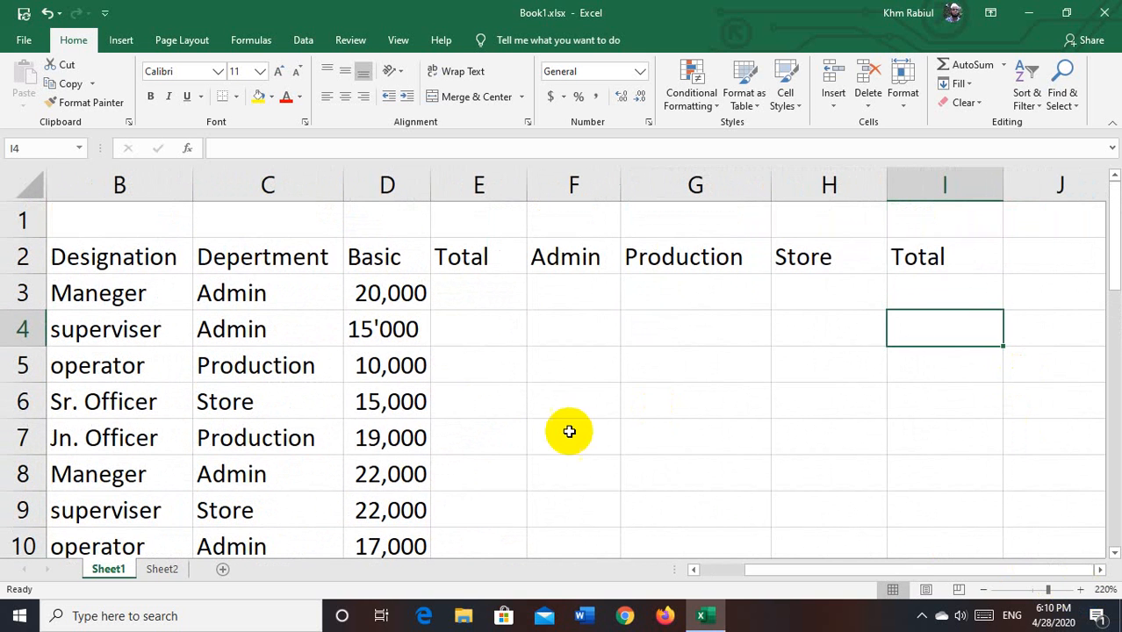
{"action": "scroll", "coordinate": [323, 420], "scroll_direction": "left", "scroll_amount": 1}
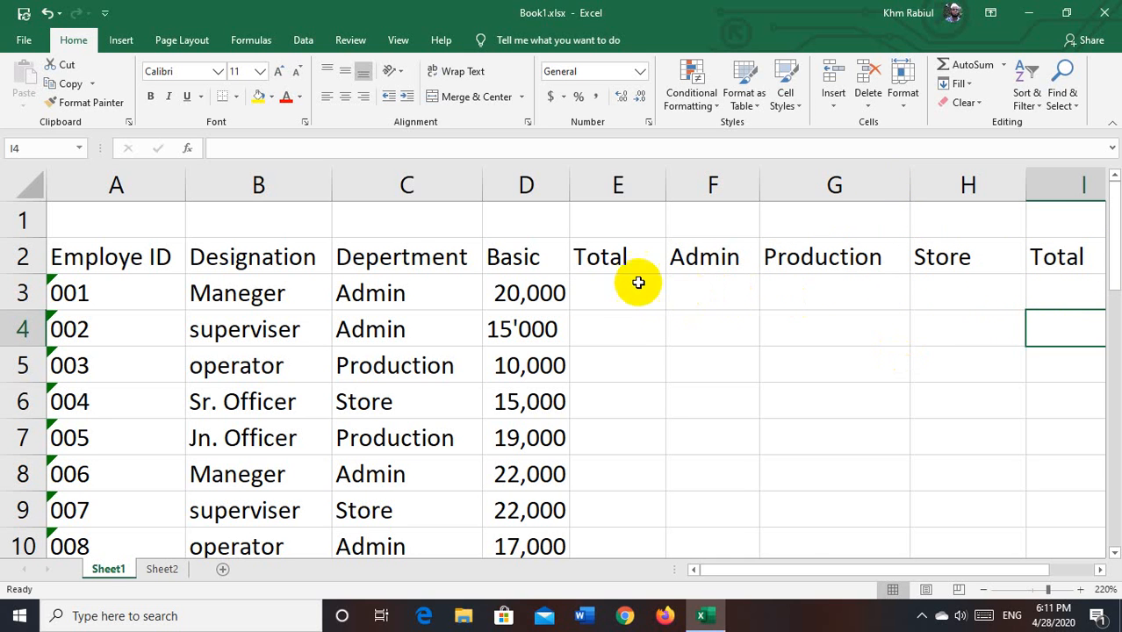
Step: Sum the whole Basic column in cell E3, under the first Total header, with =SUM(D:D)
{"action": "left_click", "coordinate": [605, 293]}
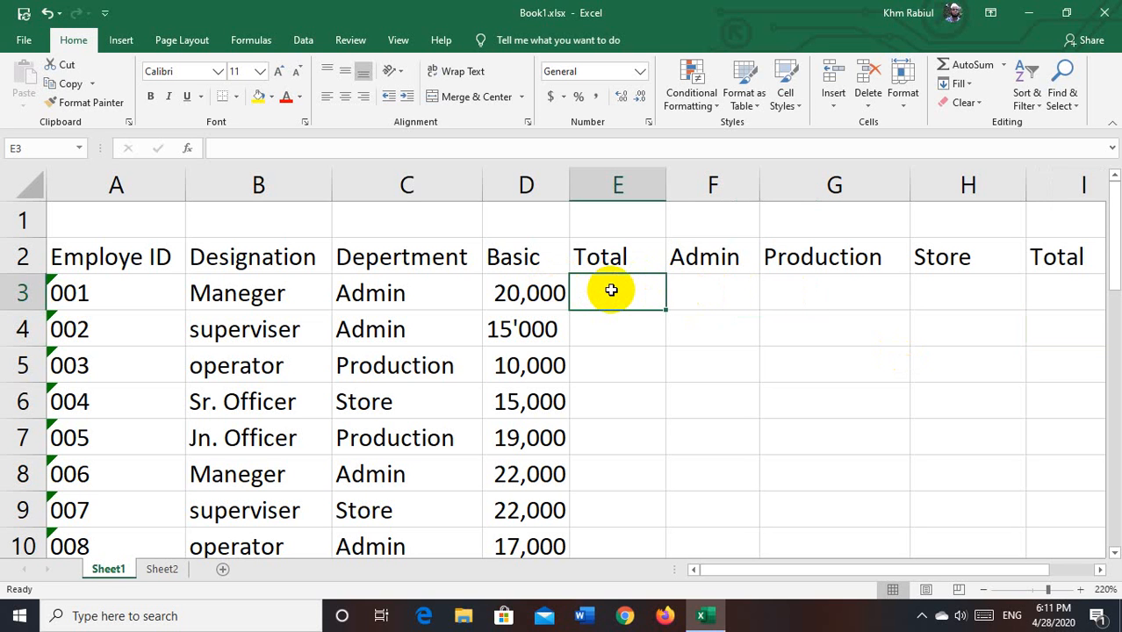
{"action": "type", "text": "="}
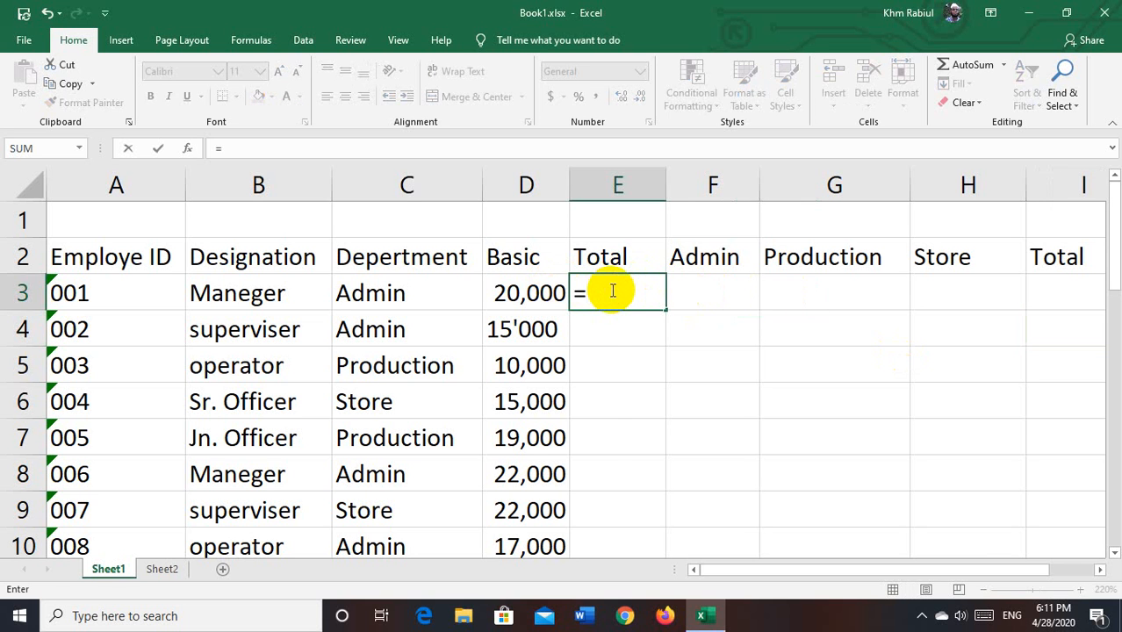
{"action": "type", "text": "sum"}
{"action": "key", "text": "Tab"}
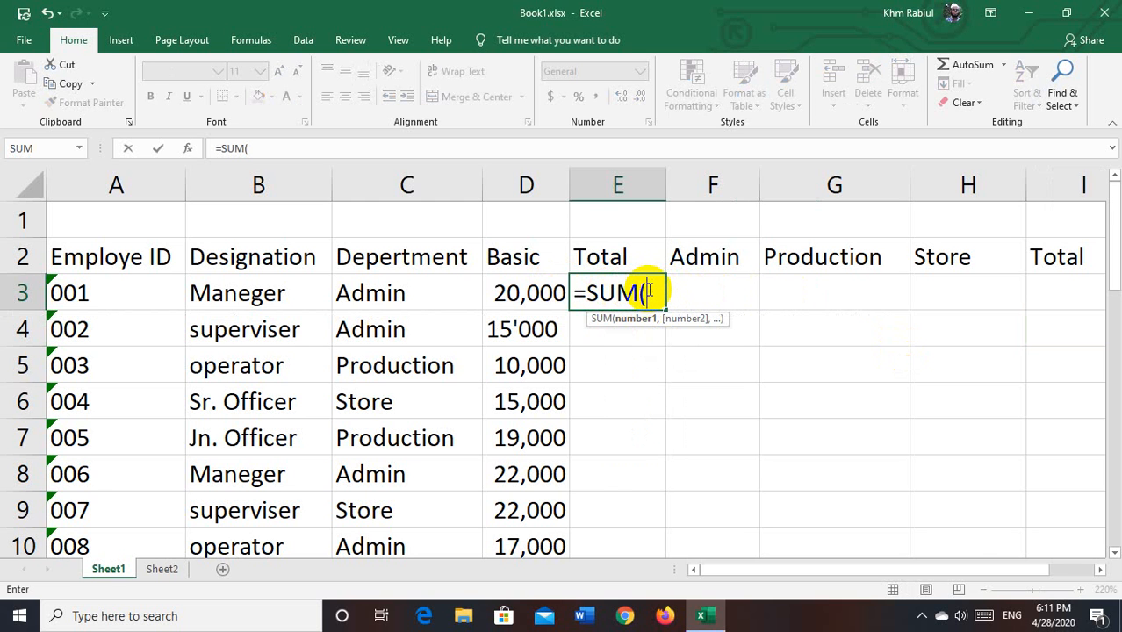
{"action": "left_click", "coordinate": [533, 171]}
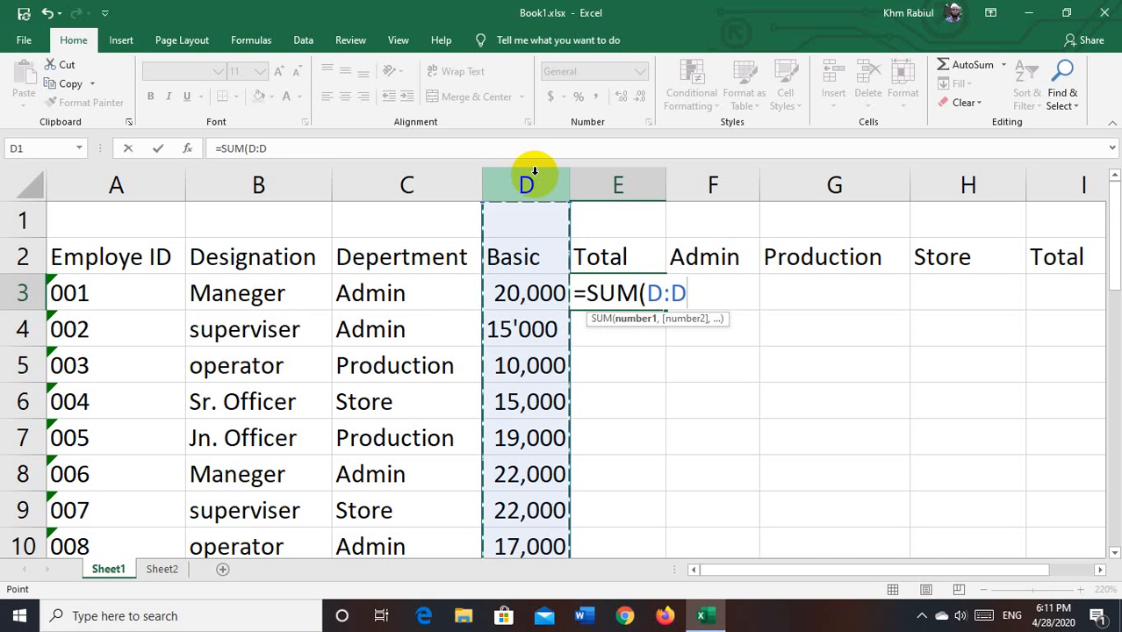
{"action": "type", "text": ")"}
{"action": "key", "text": "Return"}
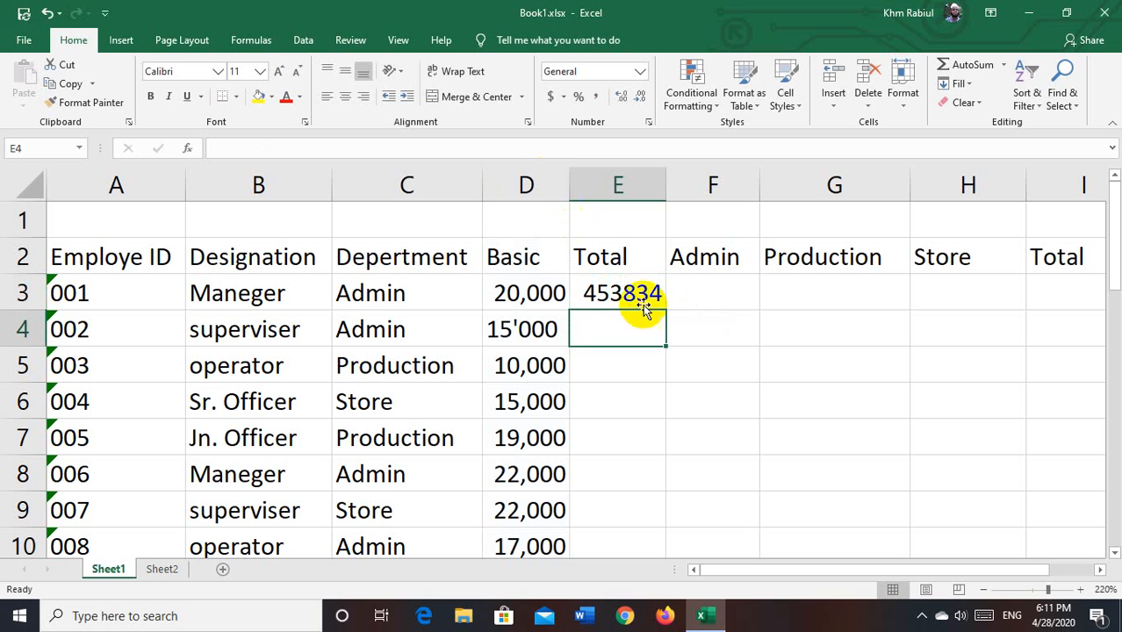
{"action": "left_click", "coordinate": [629, 289]}
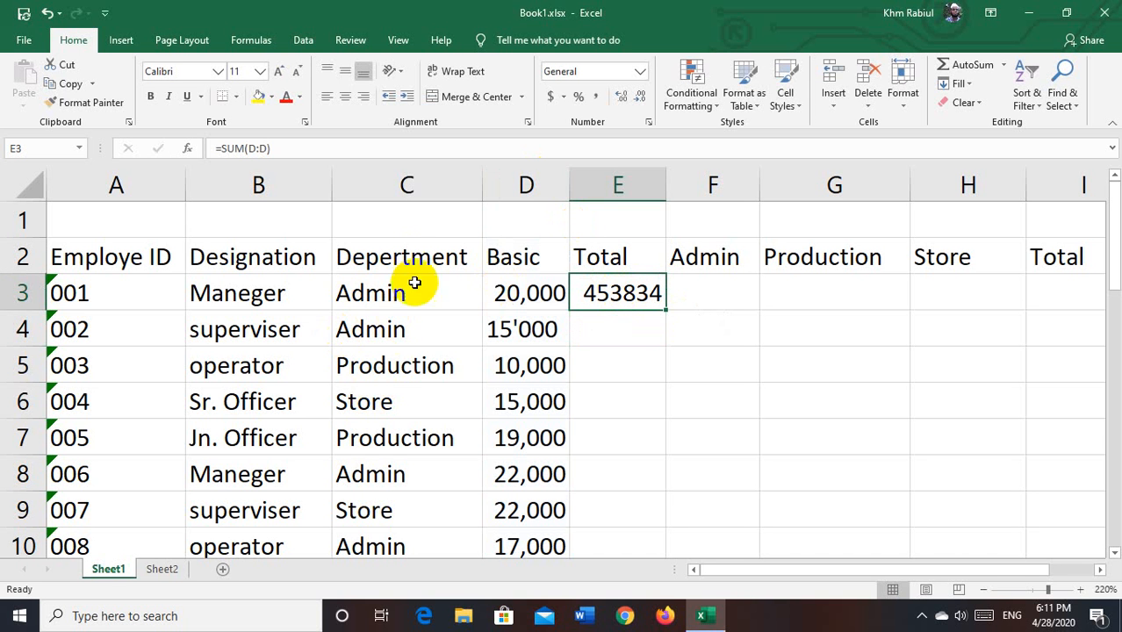
{"action": "scroll", "coordinate": [388, 378], "scroll_direction": "down", "scroll_amount": 10}
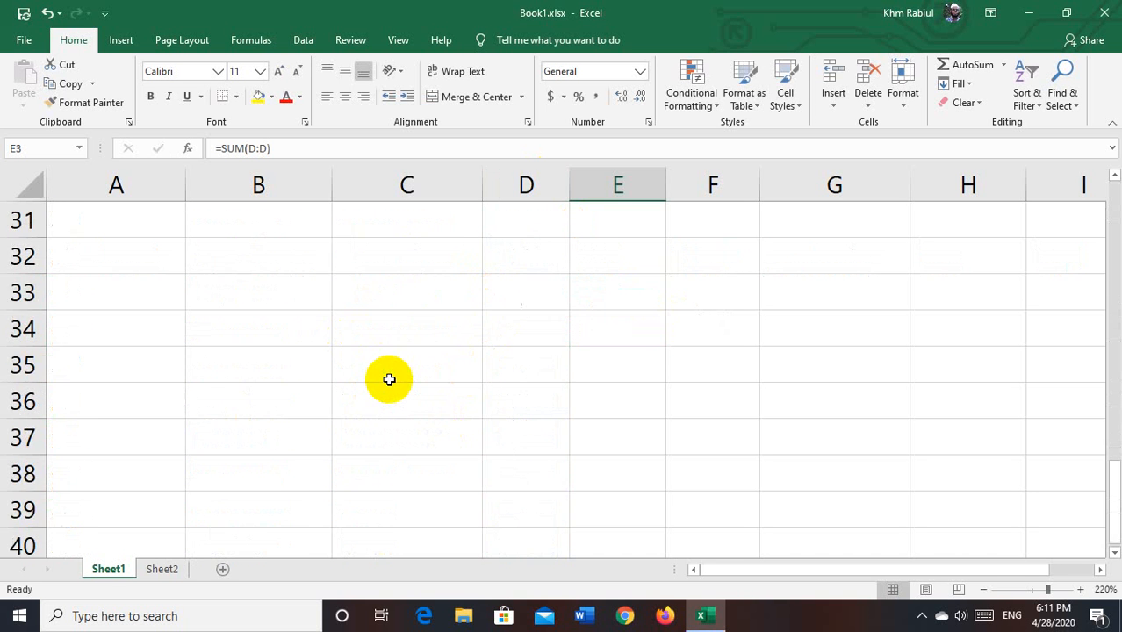
{"action": "scroll", "coordinate": [389, 379], "scroll_direction": "up", "scroll_amount": 8}
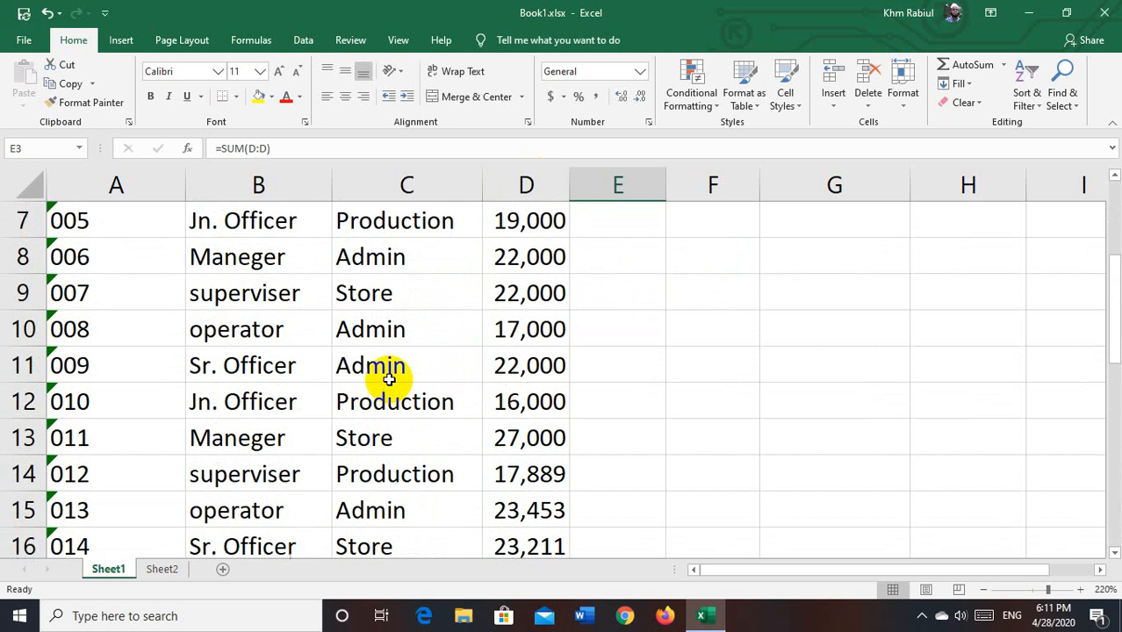
{"action": "scroll", "coordinate": [388, 378], "scroll_direction": "up", "scroll_amount": 2}
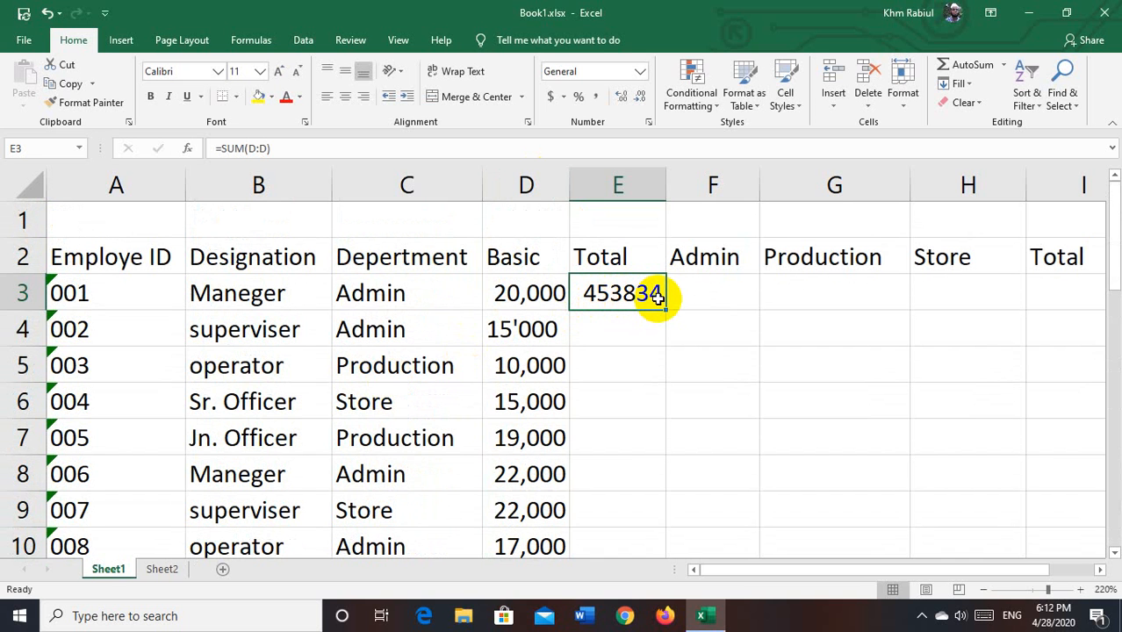
Step: Start a SUMIF formula in F3 under Admin, using the Depertment column C:C as the criteria range
{"action": "left_click", "coordinate": [715, 282]}
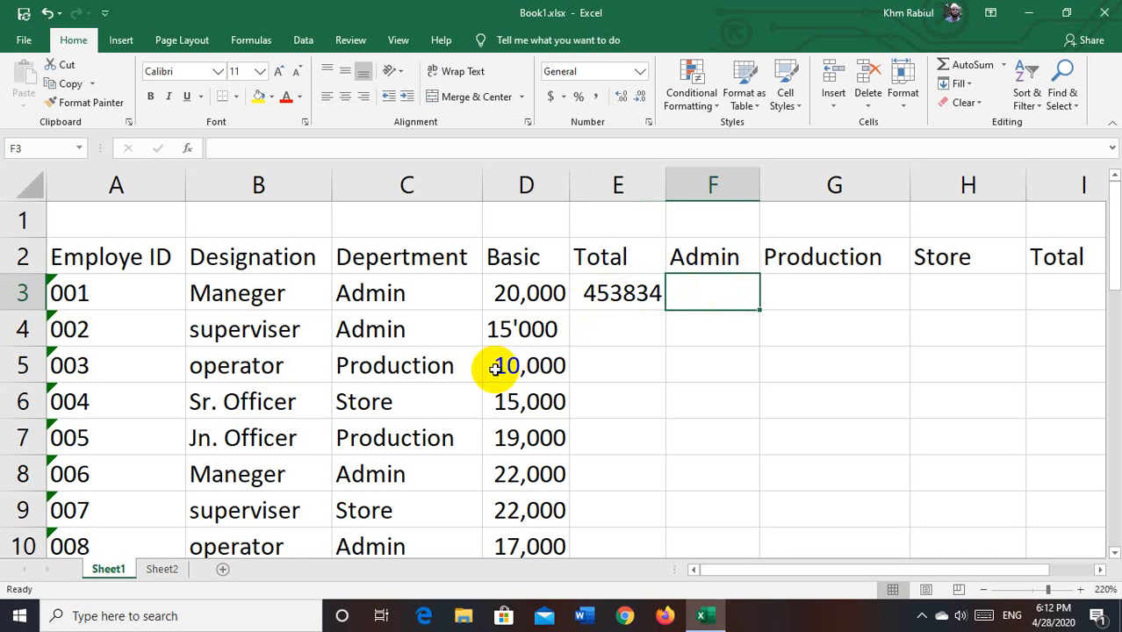
{"action": "scroll", "coordinate": [496, 367], "scroll_direction": "down", "scroll_amount": 3}
{"action": "scroll", "coordinate": [496, 369], "scroll_direction": "down", "scroll_amount": 2}
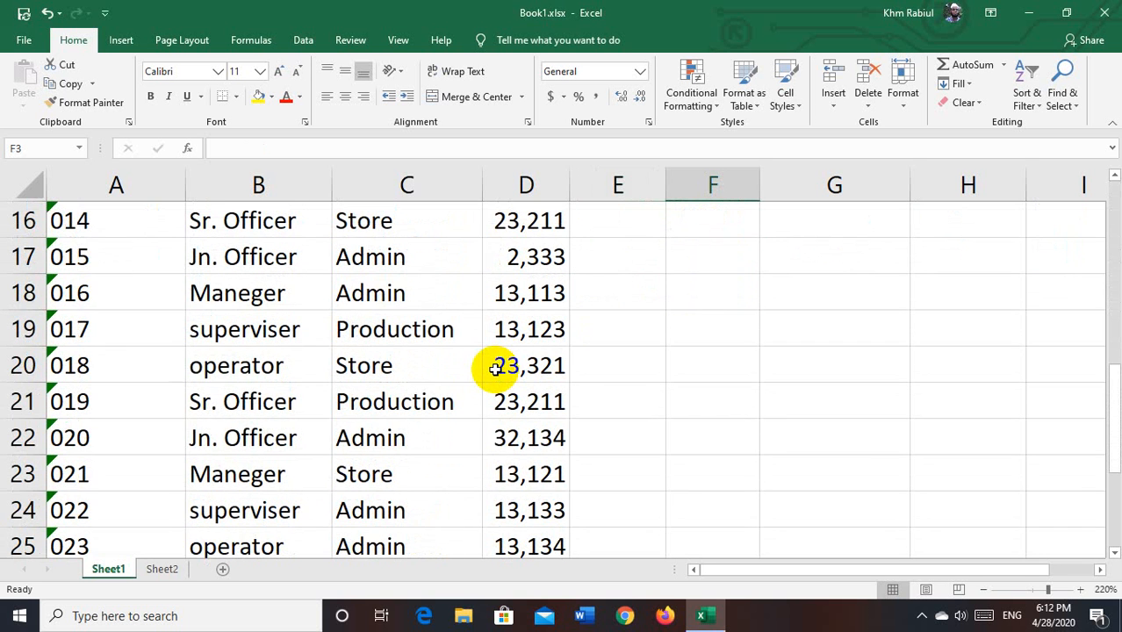
{"action": "scroll", "coordinate": [496, 369], "scroll_direction": "up", "scroll_amount": 5}
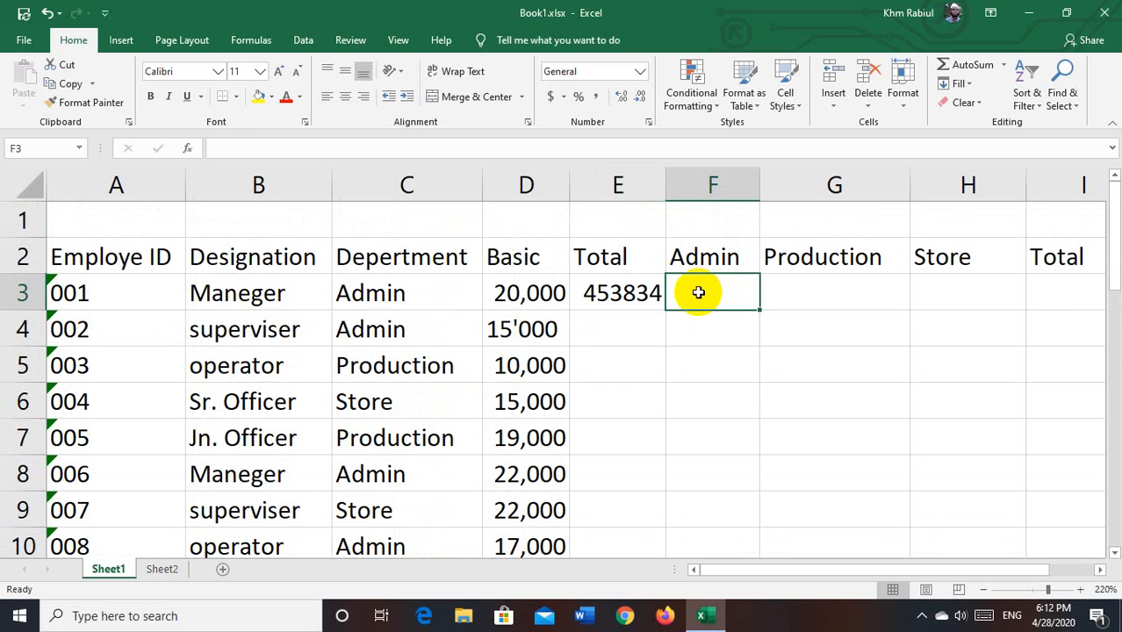
{"action": "type", "text": "=su"}
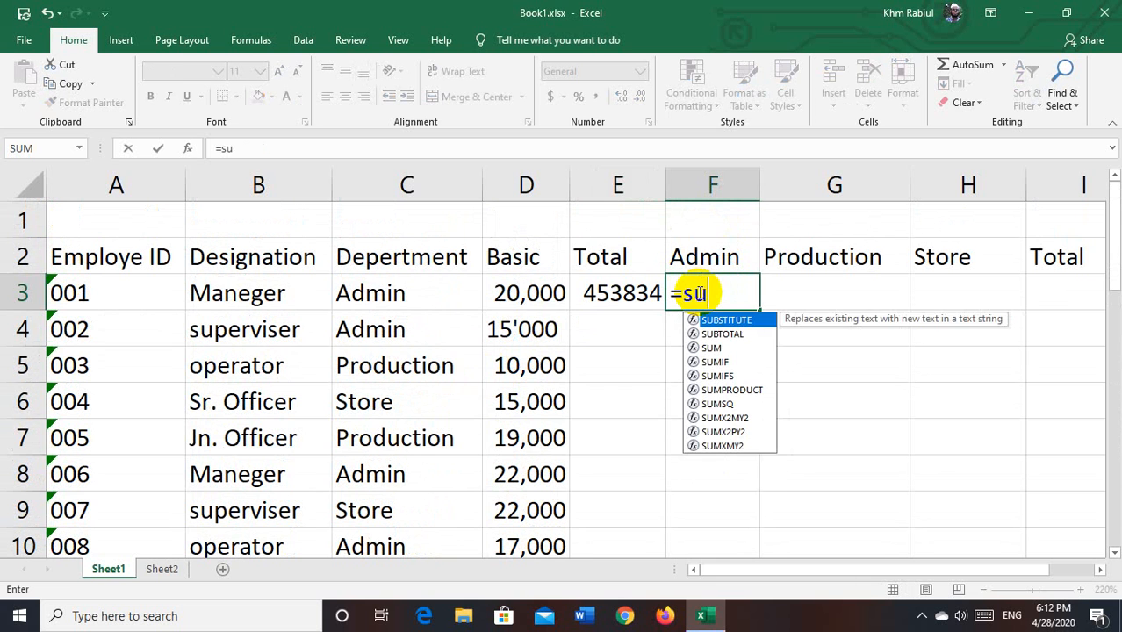
{"action": "type", "text": "mif"}
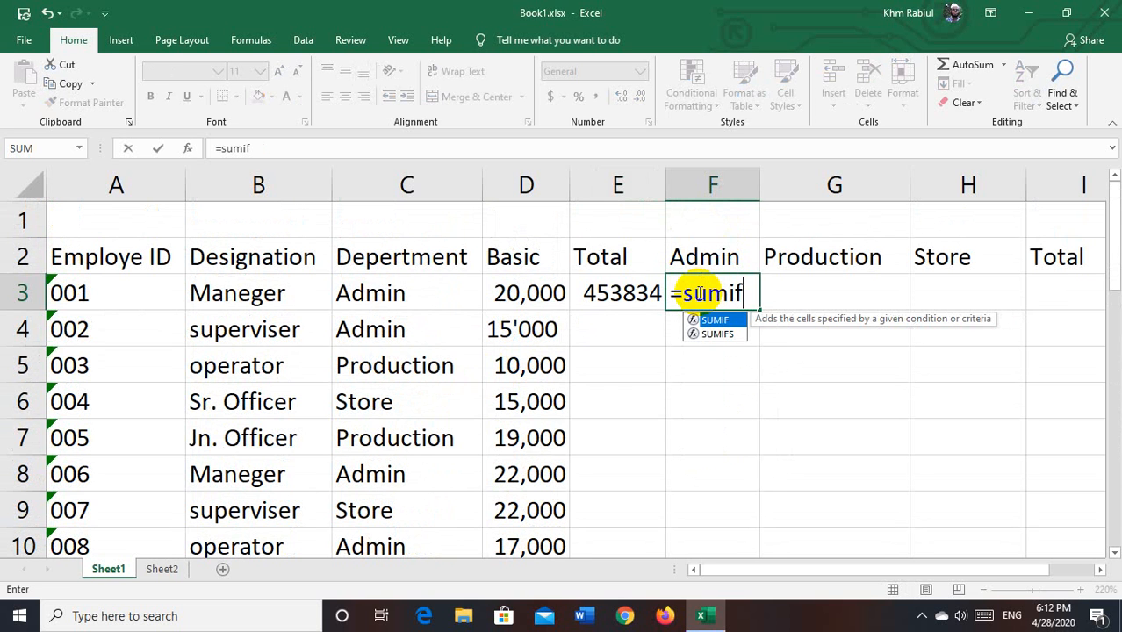
{"action": "key", "text": "Tab"}
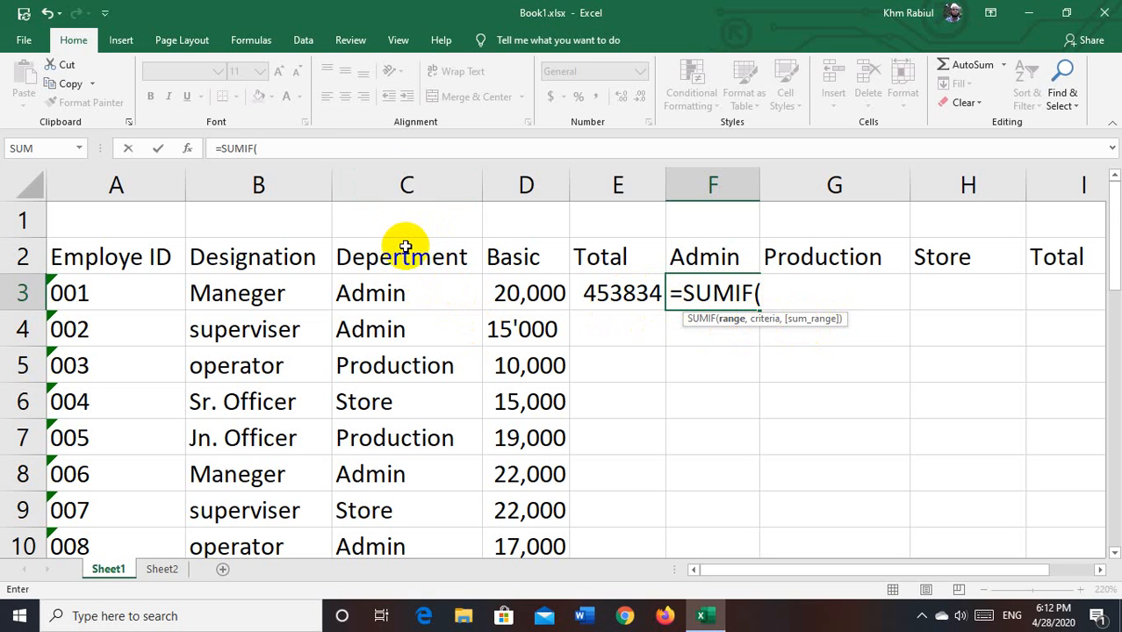
{"action": "left_click", "coordinate": [402, 184]}
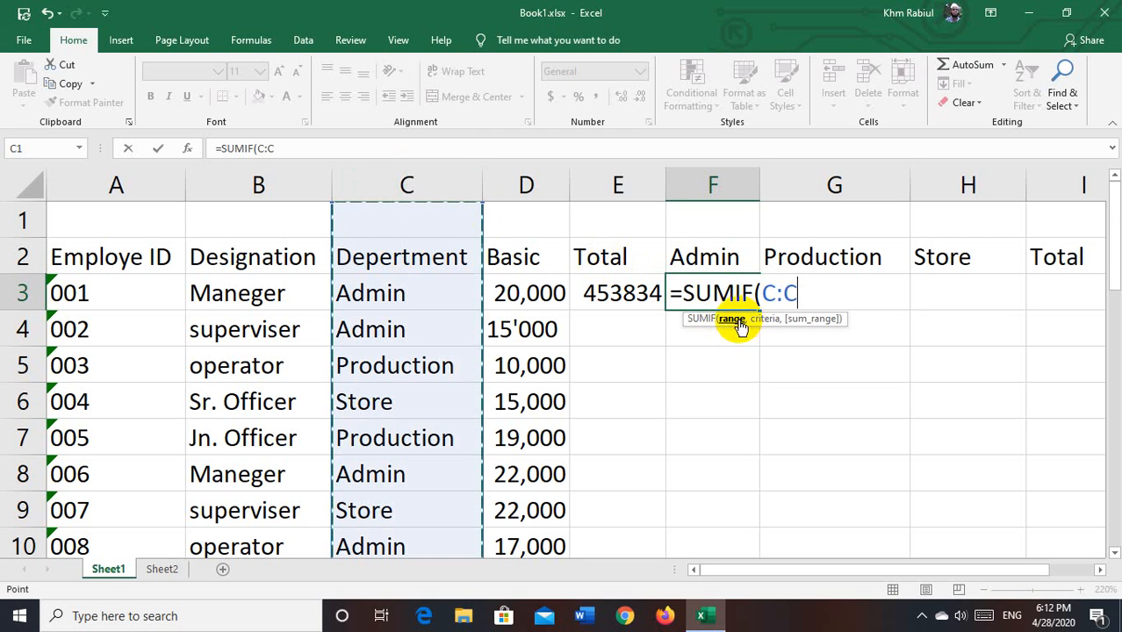
{"action": "type", "text": ","}
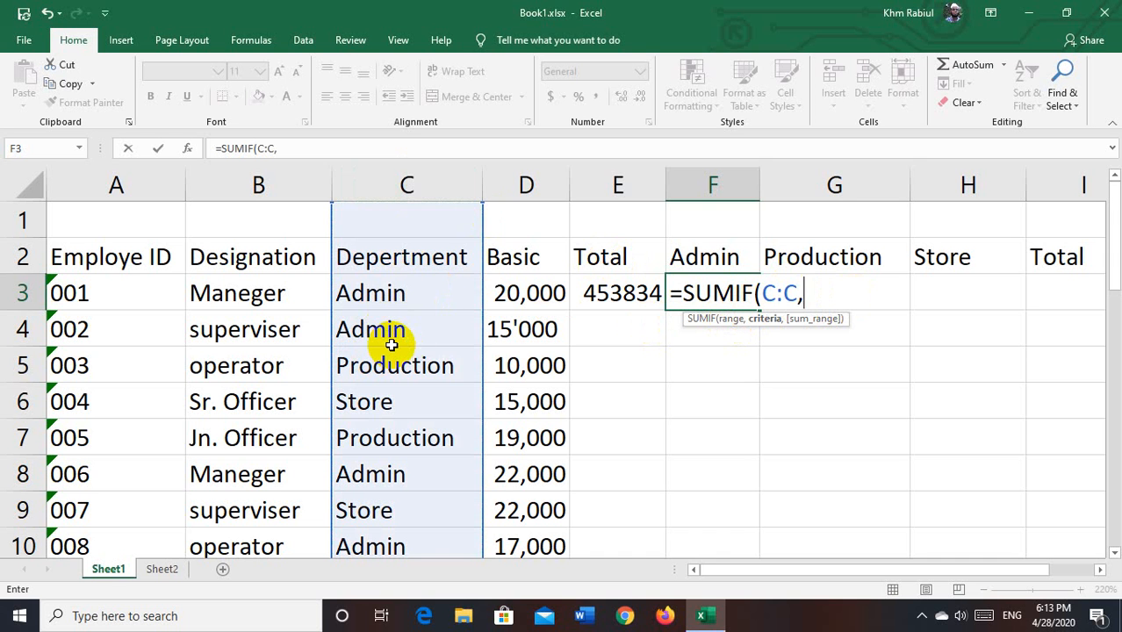
{"action": "left_click", "coordinate": [368, 297]}
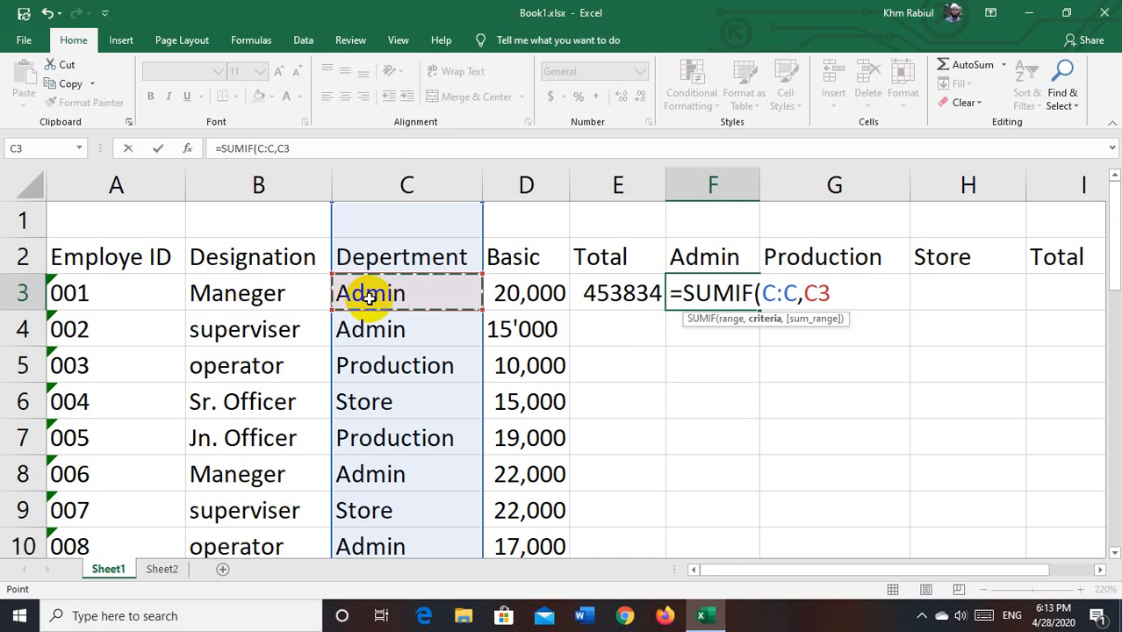
{"action": "key", "text": "BackSpace"}
{"action": "key", "text": "BackSpace"}
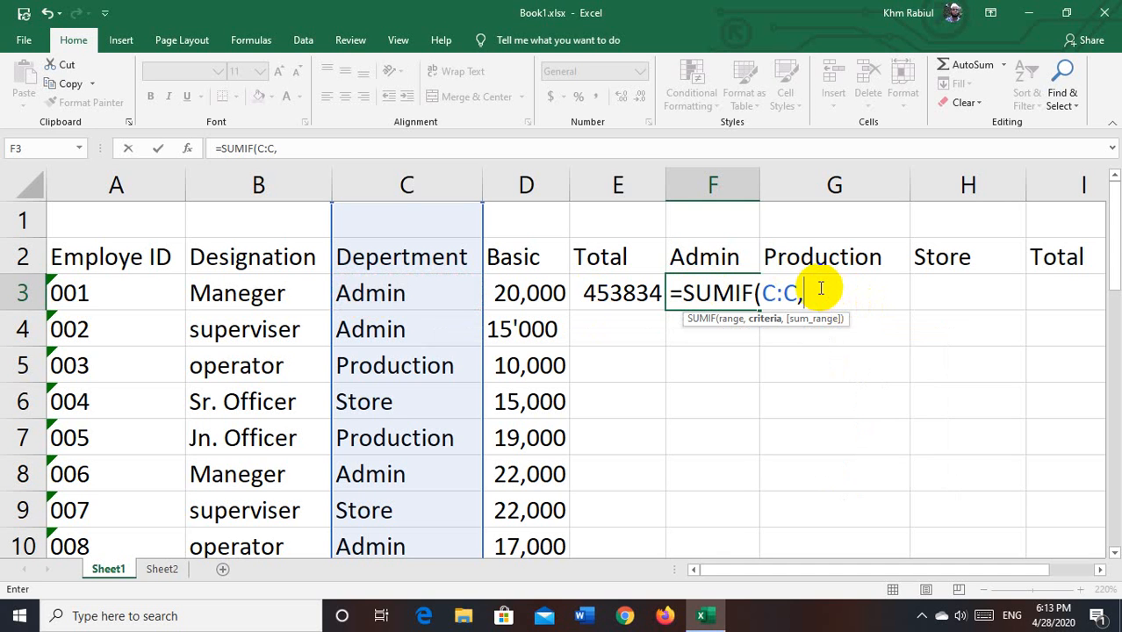
Step: Complete the SUMIF formula in F3 with the criterion "admin" and the Basic column D:D as the sum range
{"action": "type", "text": "\"admin\""}
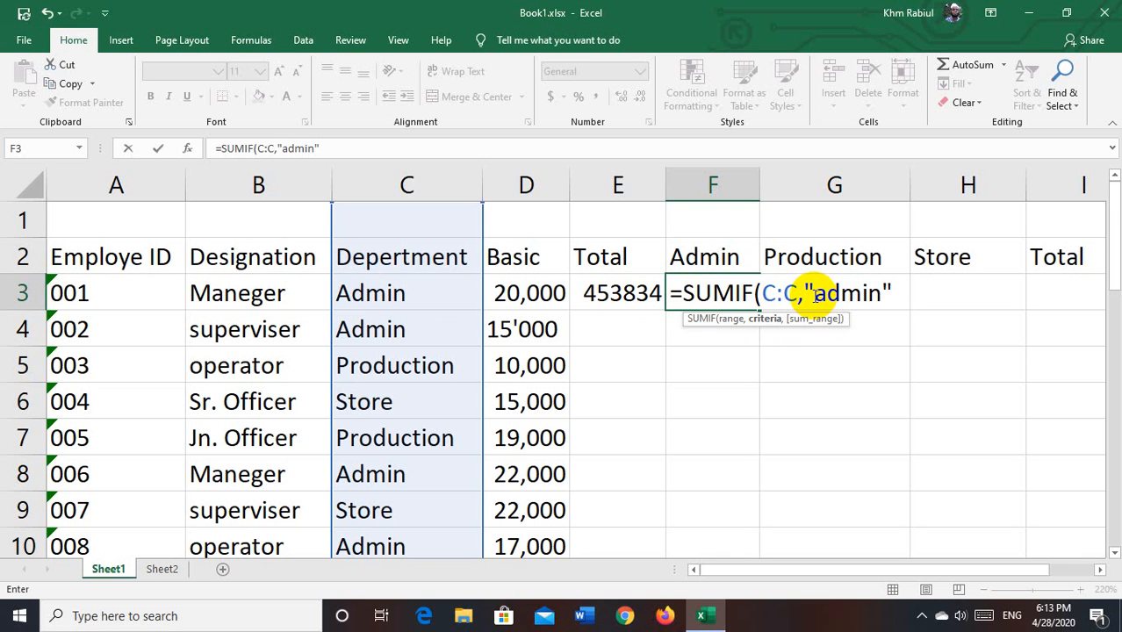
{"action": "type", "text": ","}
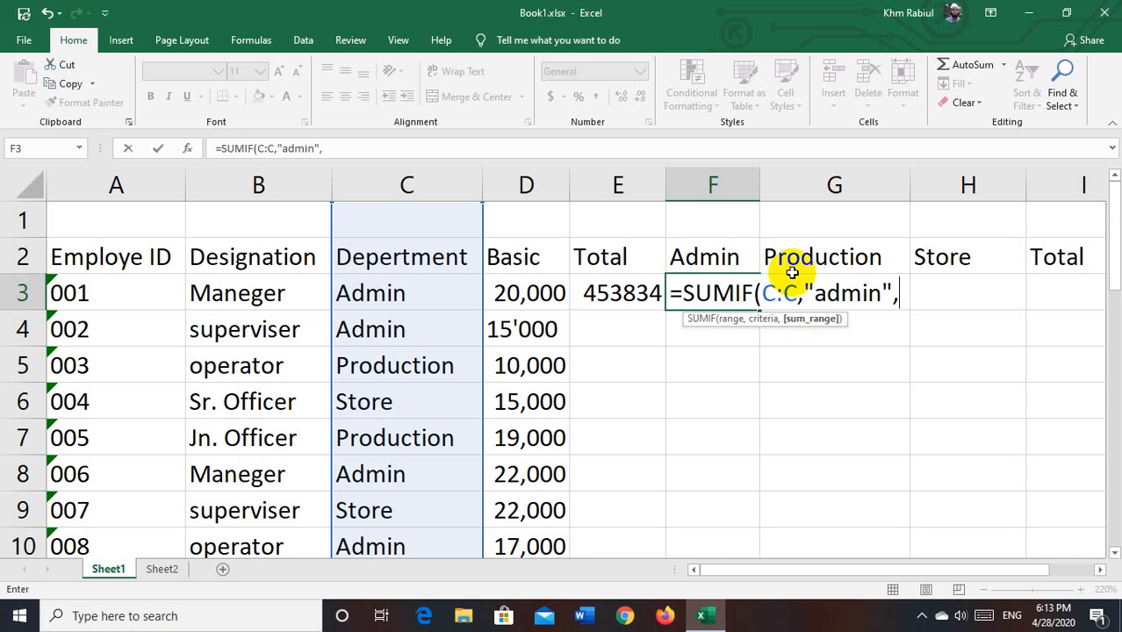
{"action": "left_click", "coordinate": [526, 185]}
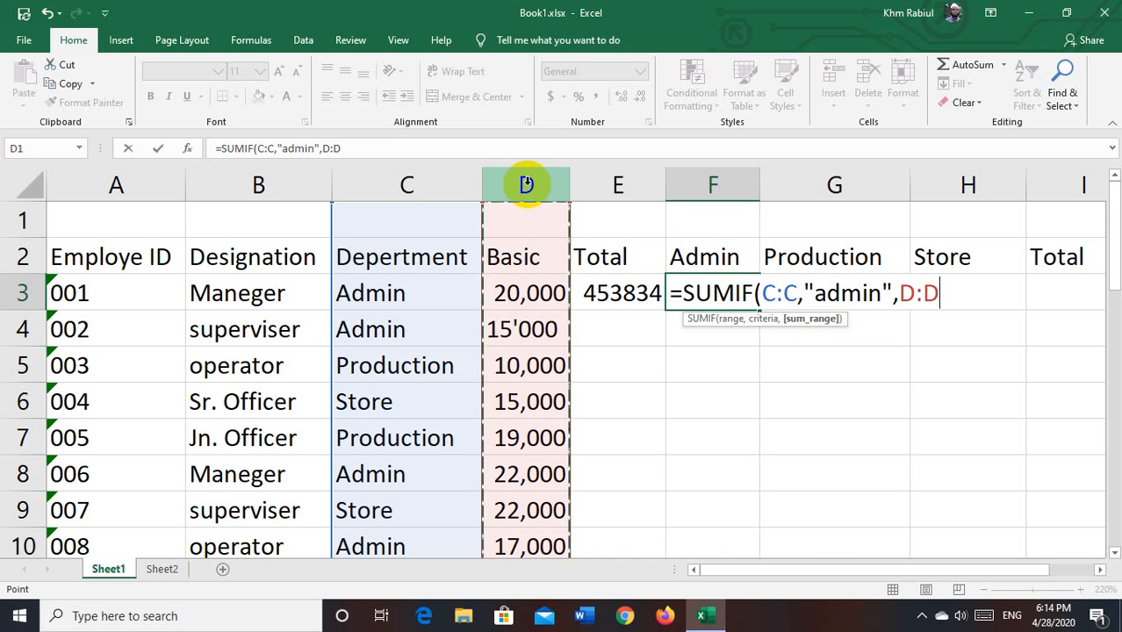
{"action": "type", "text": ")"}
{"action": "key", "text": "Return"}
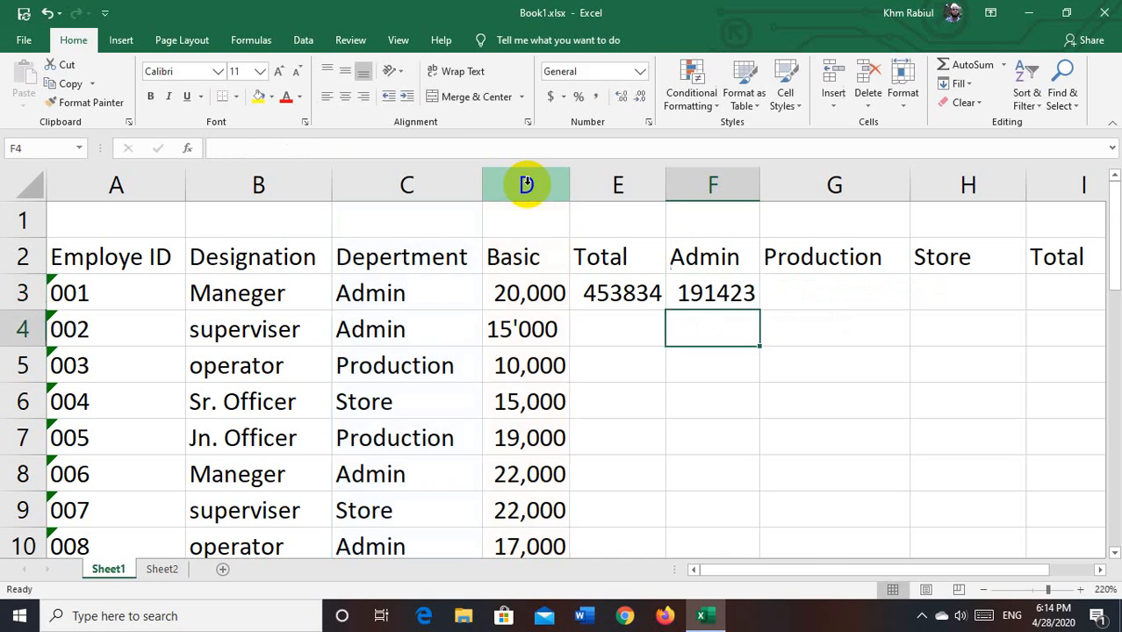
{"action": "left_click", "coordinate": [715, 294]}
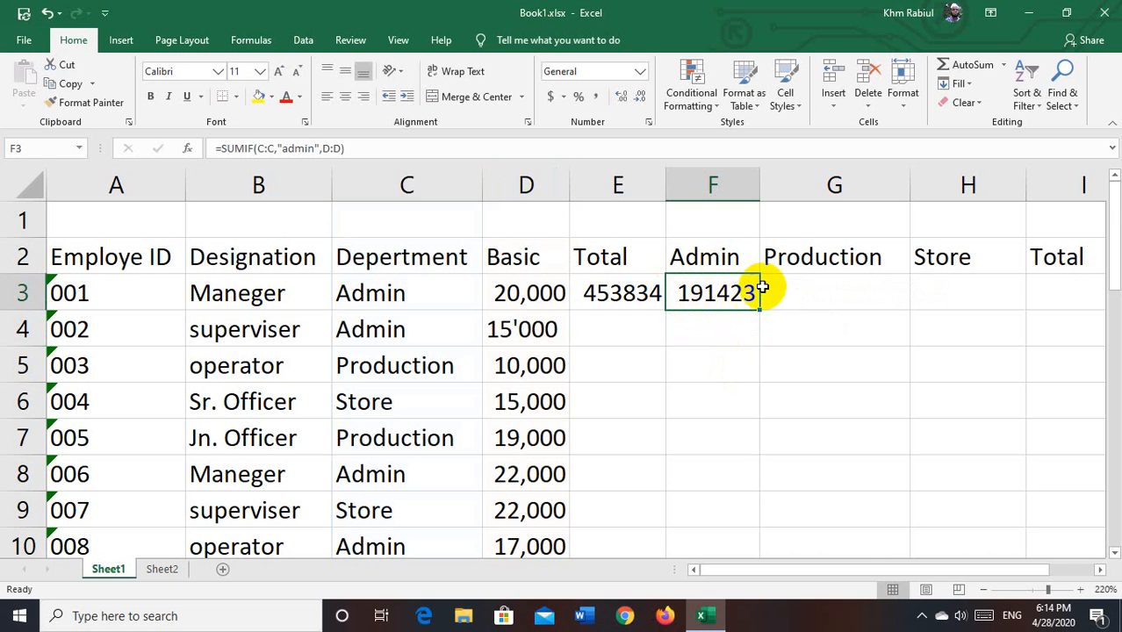
Step: Start a SUMIF formula in G3 under Production, using the Depertment column C:C as the criteria range
{"action": "left_click", "coordinate": [820, 287]}
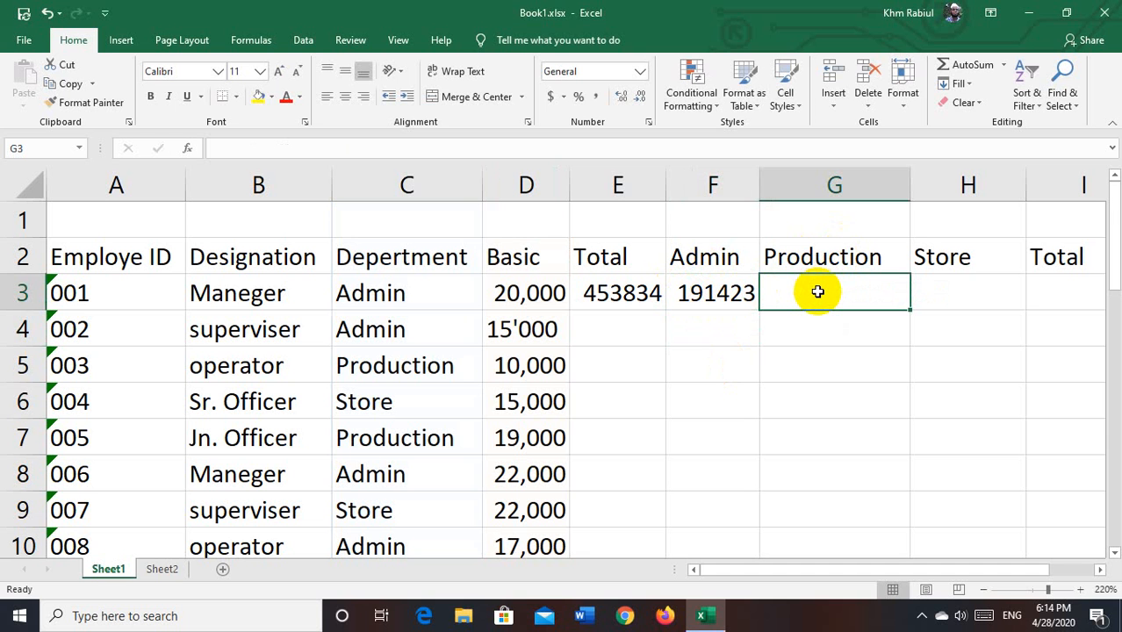
{"action": "type", "text": "=sum"}
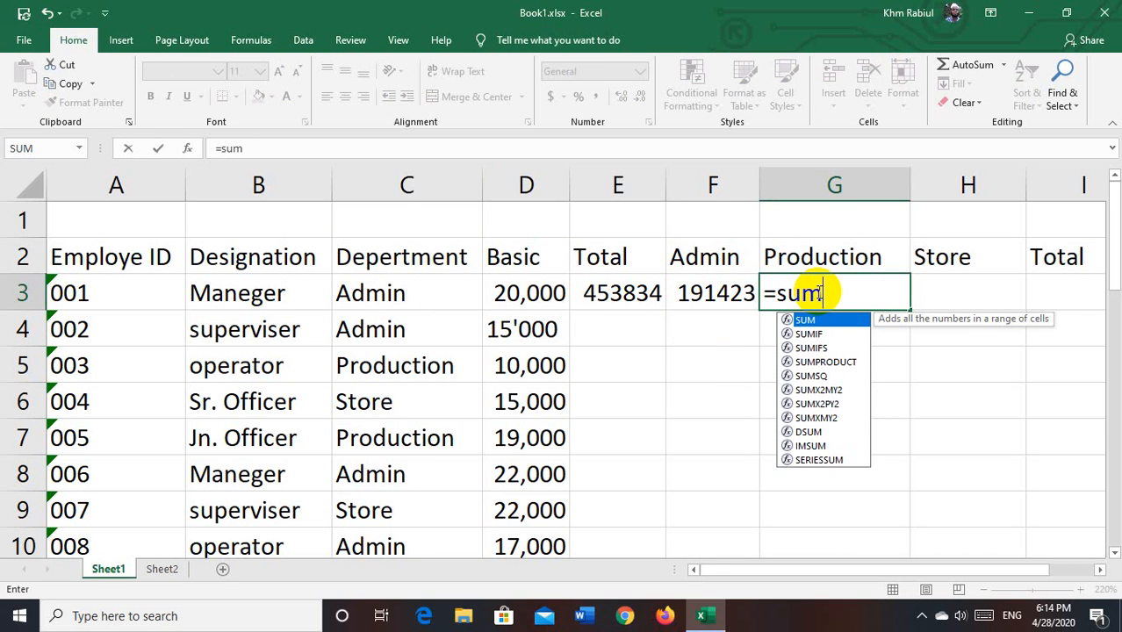
{"action": "type", "text": "if"}
{"action": "key", "text": "Tab"}
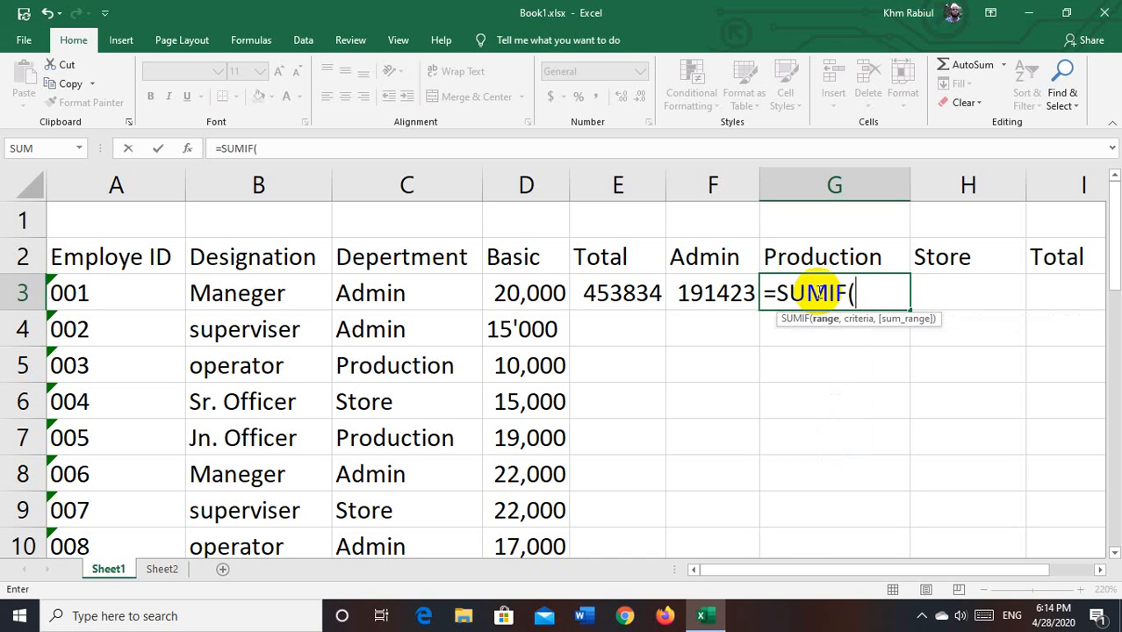
{"action": "left_click", "coordinate": [383, 185]}
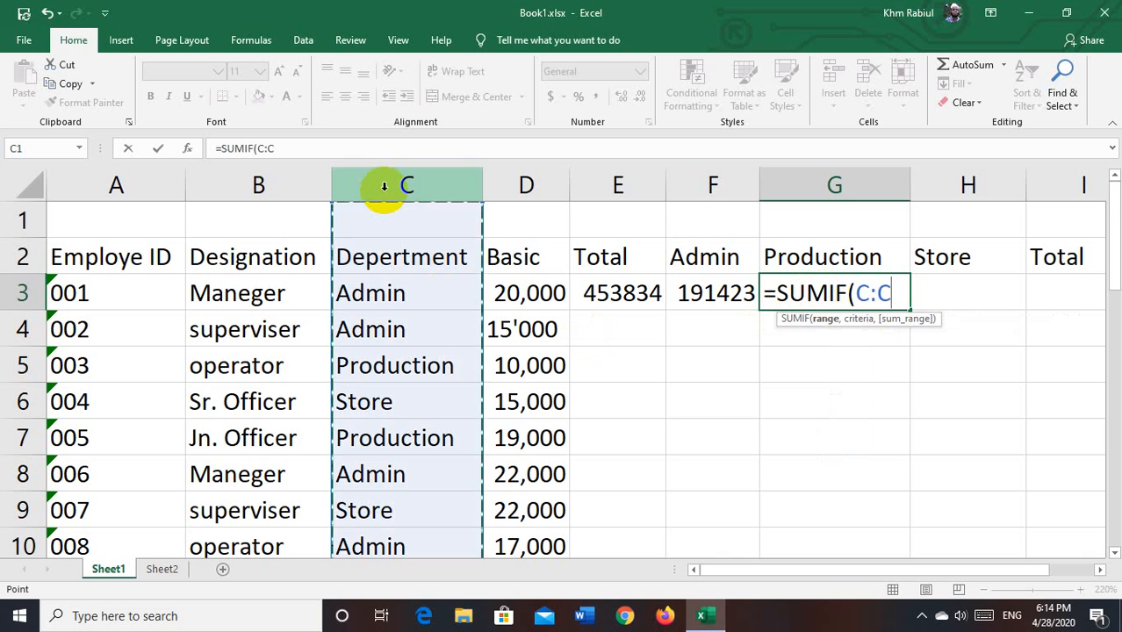
{"action": "type", "text": ","}
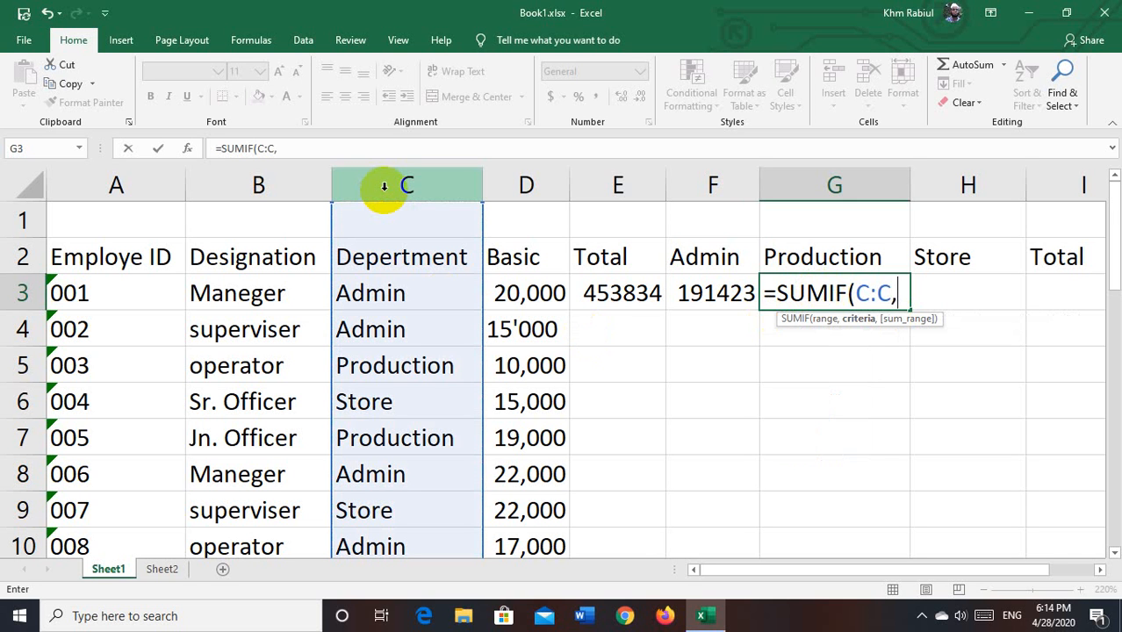
Step: Complete the SUMIF formula in G3 with the criterion "production" and the Basic column D:D as the sum range
{"action": "type", "text": "\"produ"}
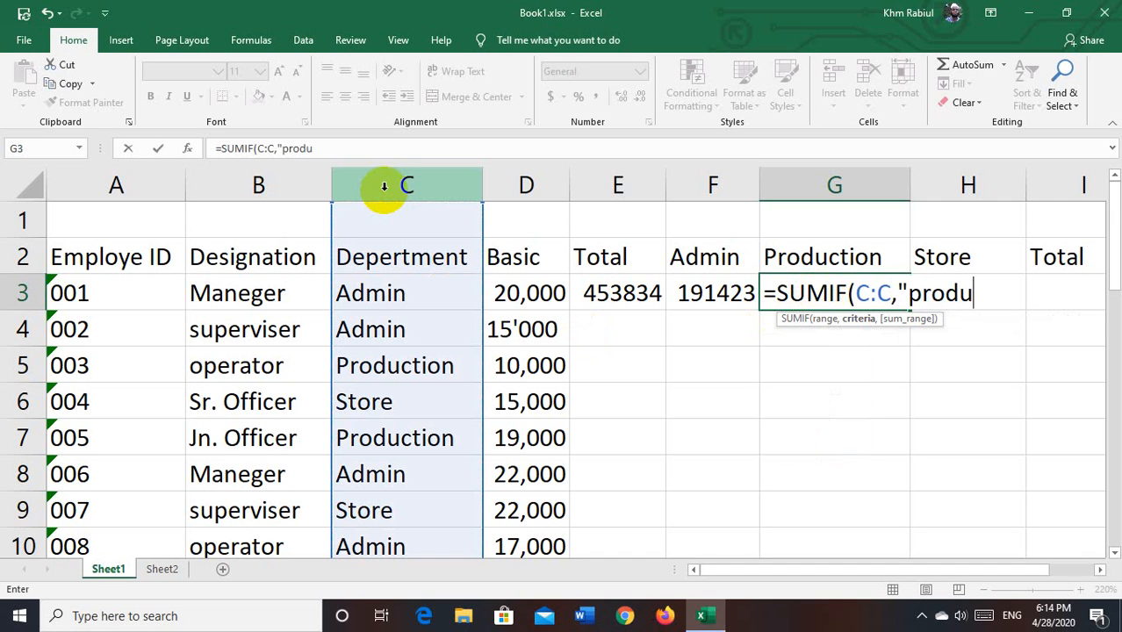
{"action": "key", "text": "BackSpace"}
{"action": "type", "text": "ction"}
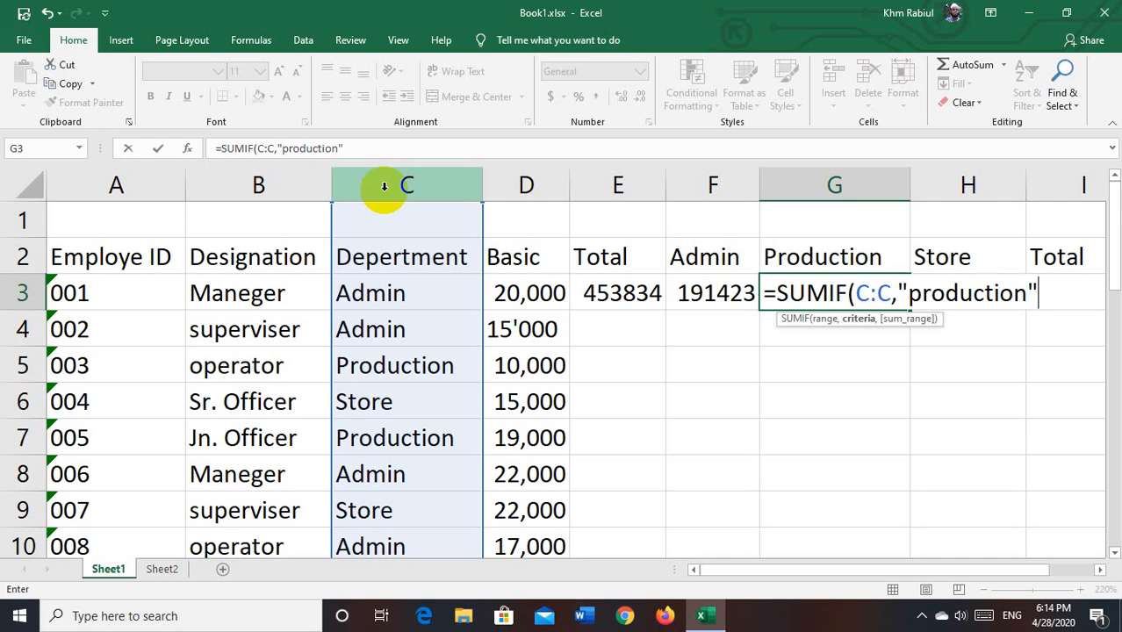
{"action": "type", "text": "\","}
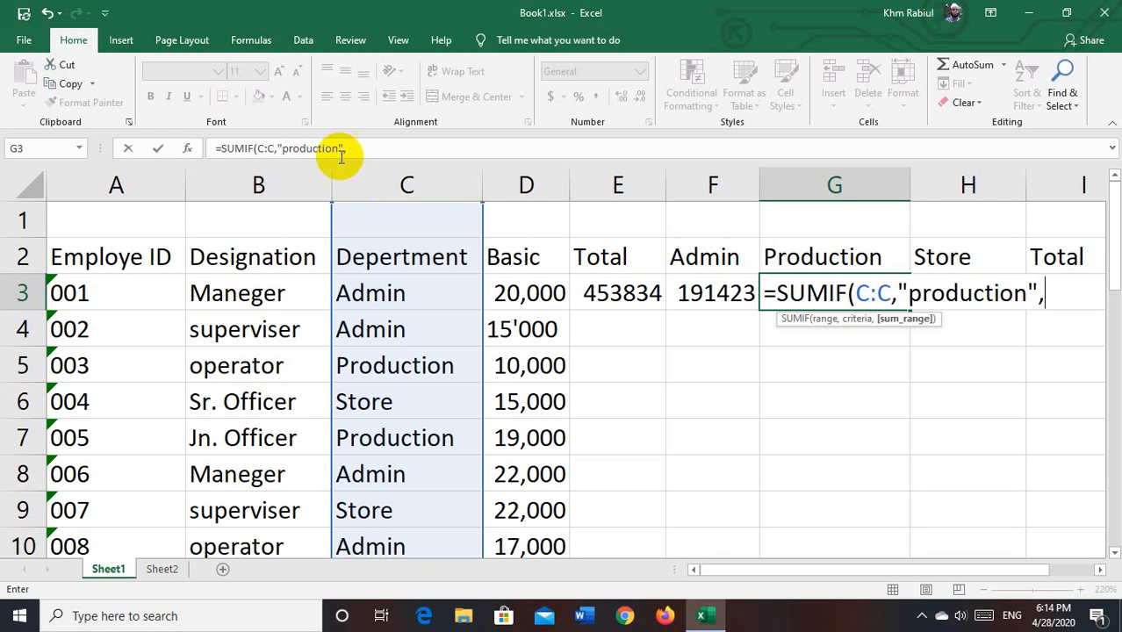
{"action": "left_click", "coordinate": [517, 184]}
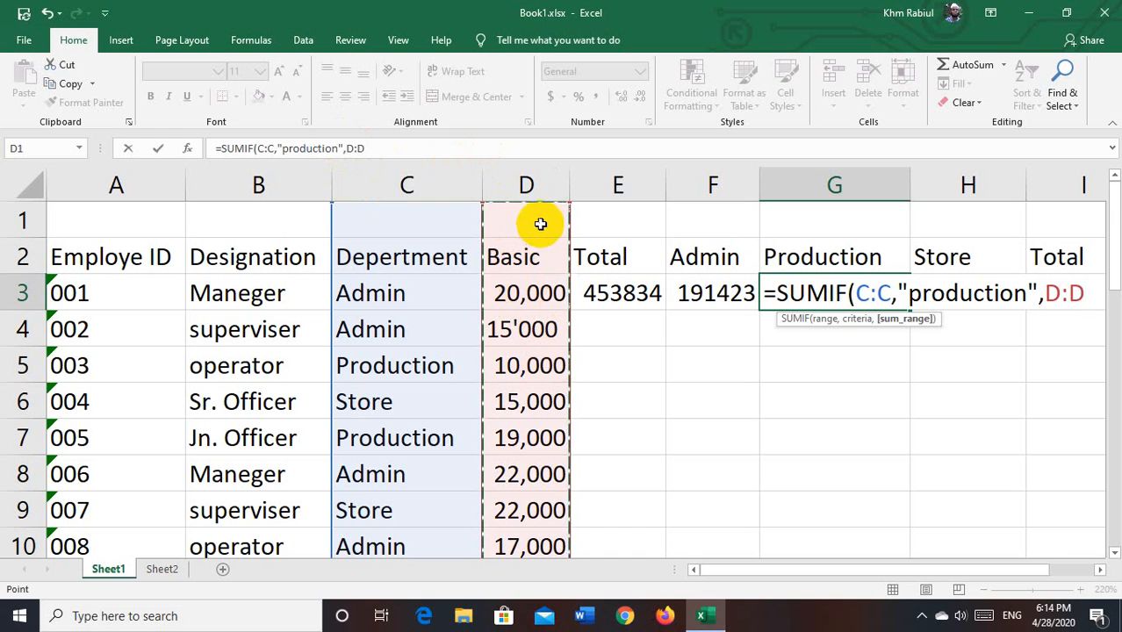
{"action": "type", "text": ")"}
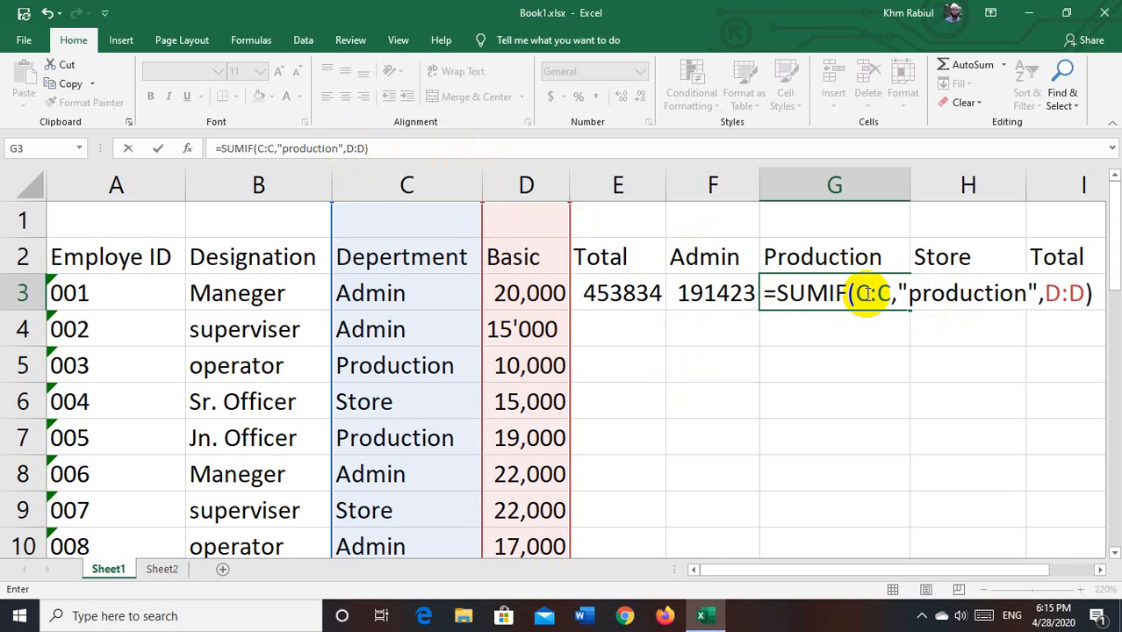
{"action": "key", "text": "Return"}
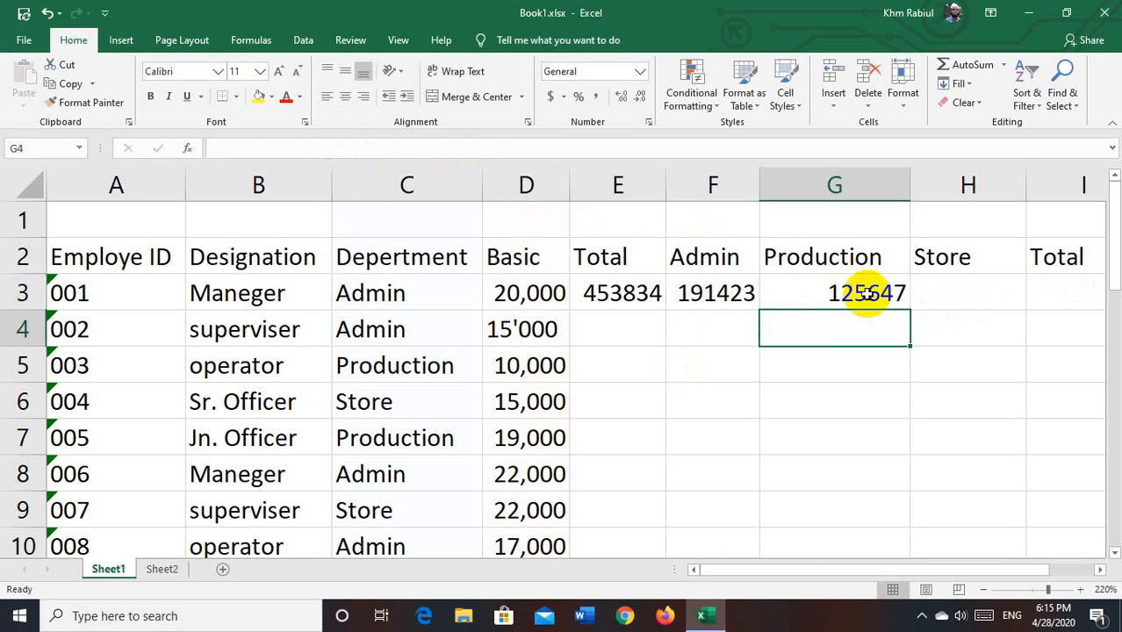
Step: Start a SUMIF formula in H3 under Store, with the Depertment column C:C as the criteria range
{"action": "left_click", "coordinate": [946, 283]}
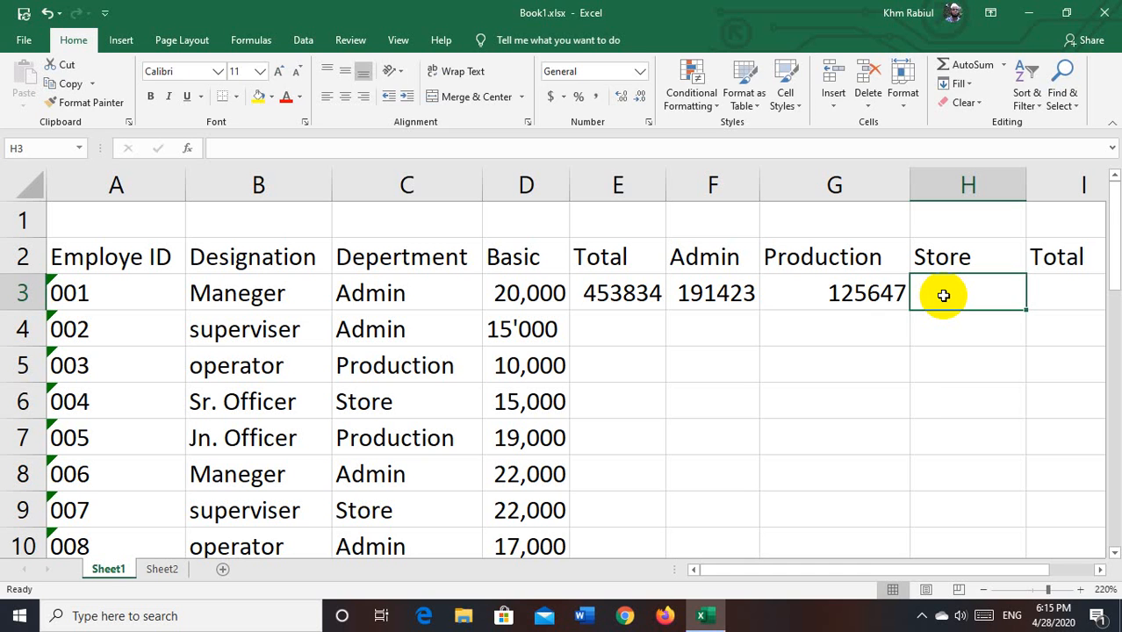
{"action": "type", "text": "=sum"}
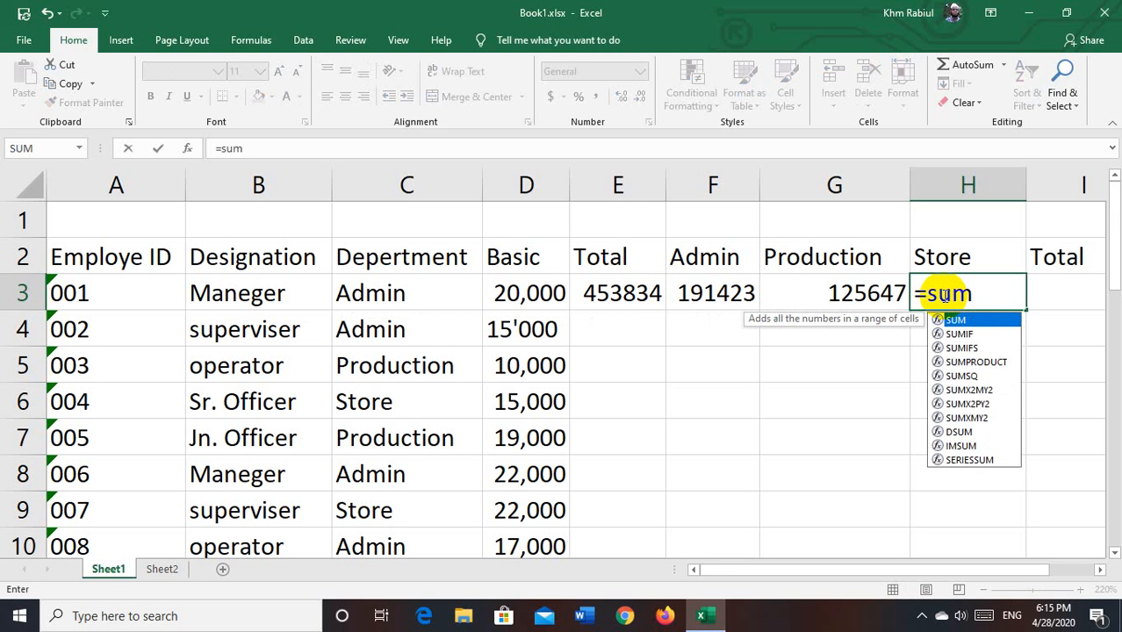
{"action": "key", "text": "Down"}
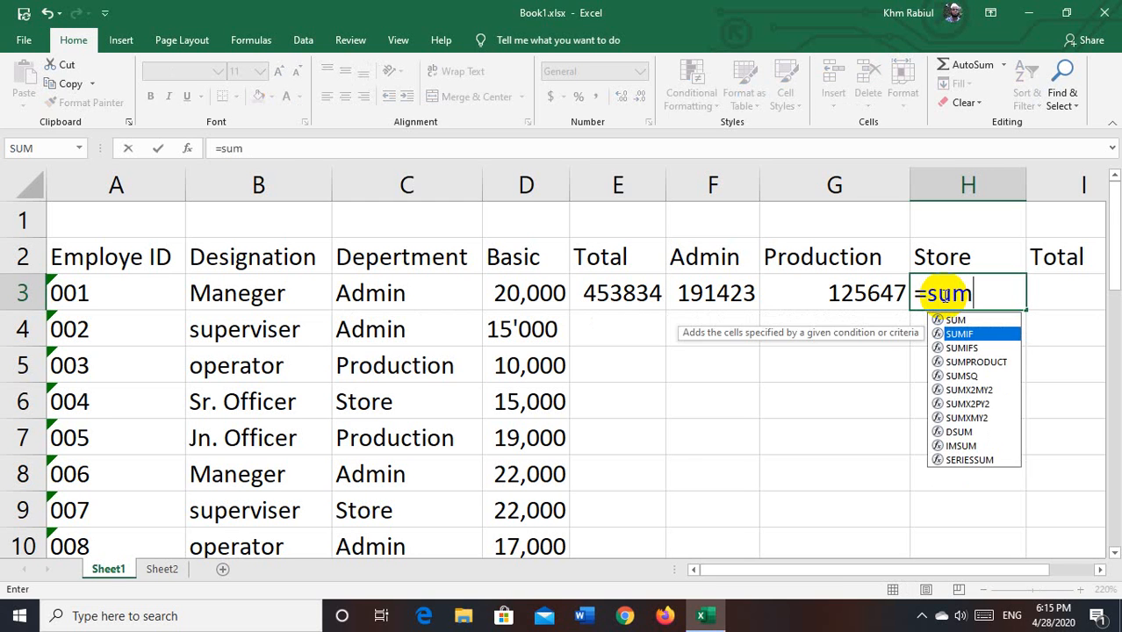
{"action": "key", "text": "Tab"}
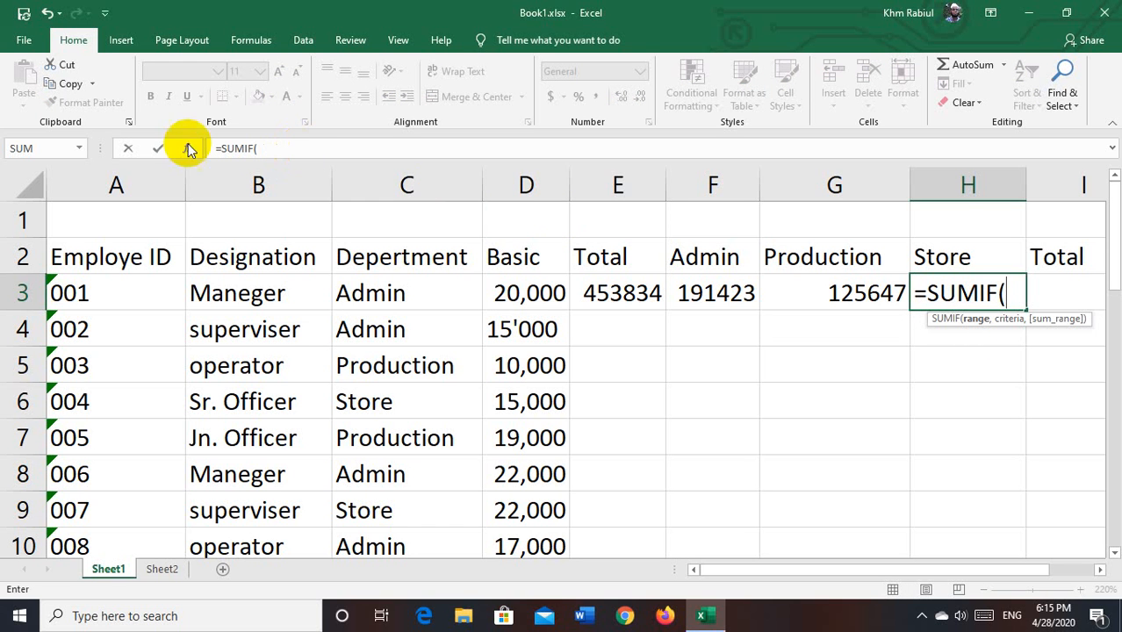
{"action": "left_click", "coordinate": [411, 180]}
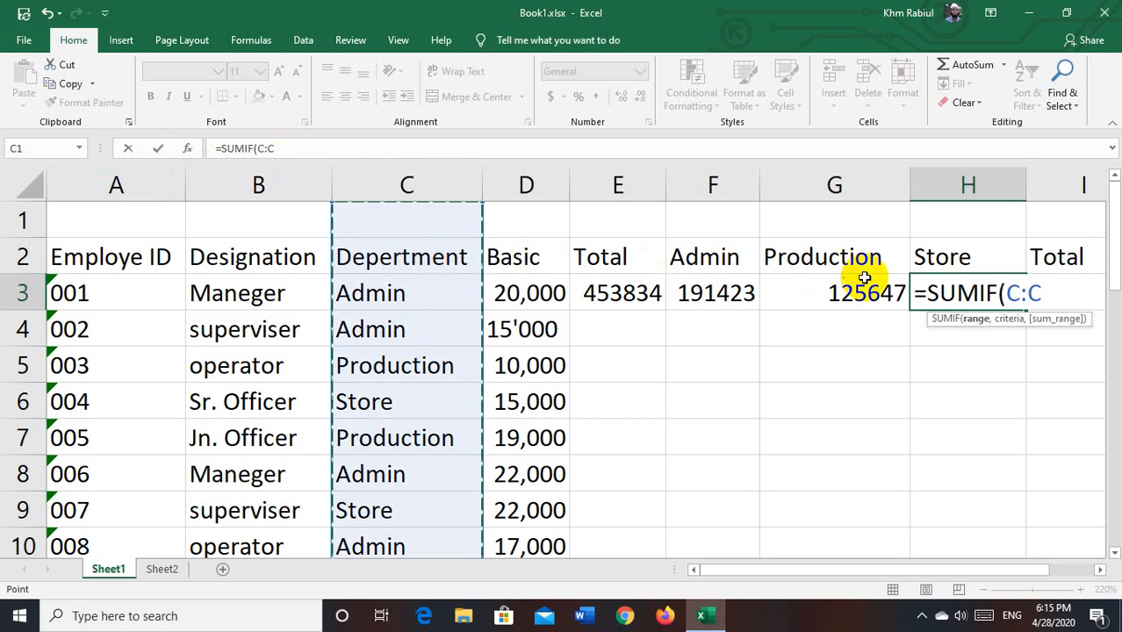
Step: Complete the SUMIF formula in H3 with the criterion "store" and the Basic column D:D as the sum range
{"action": "type", "text": ",\""}
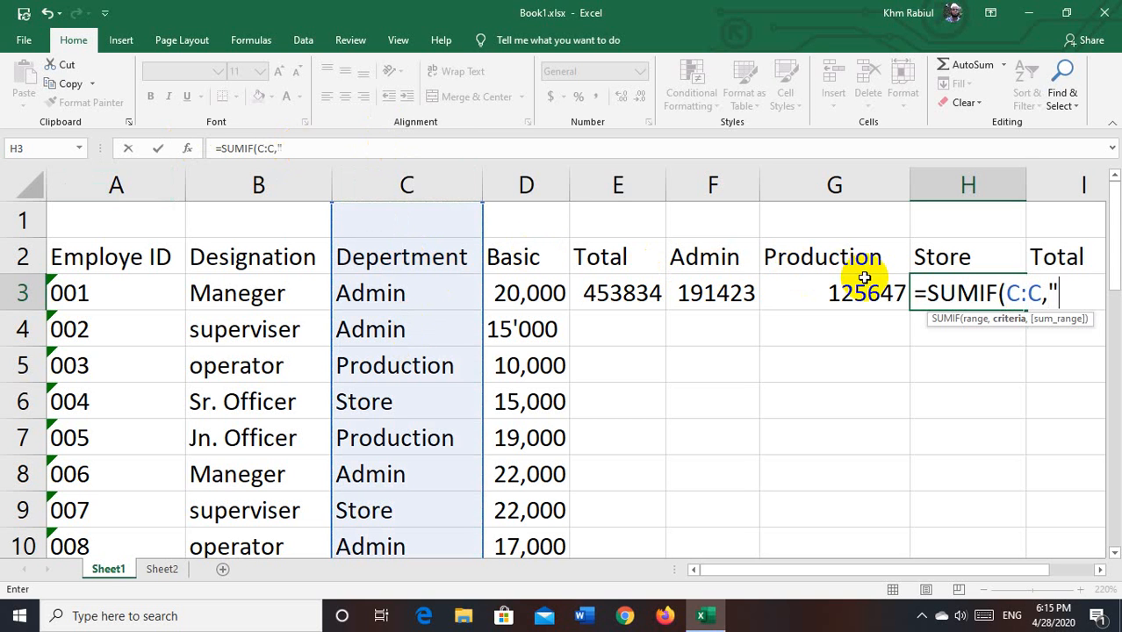
{"action": "type", "text": "stor"}
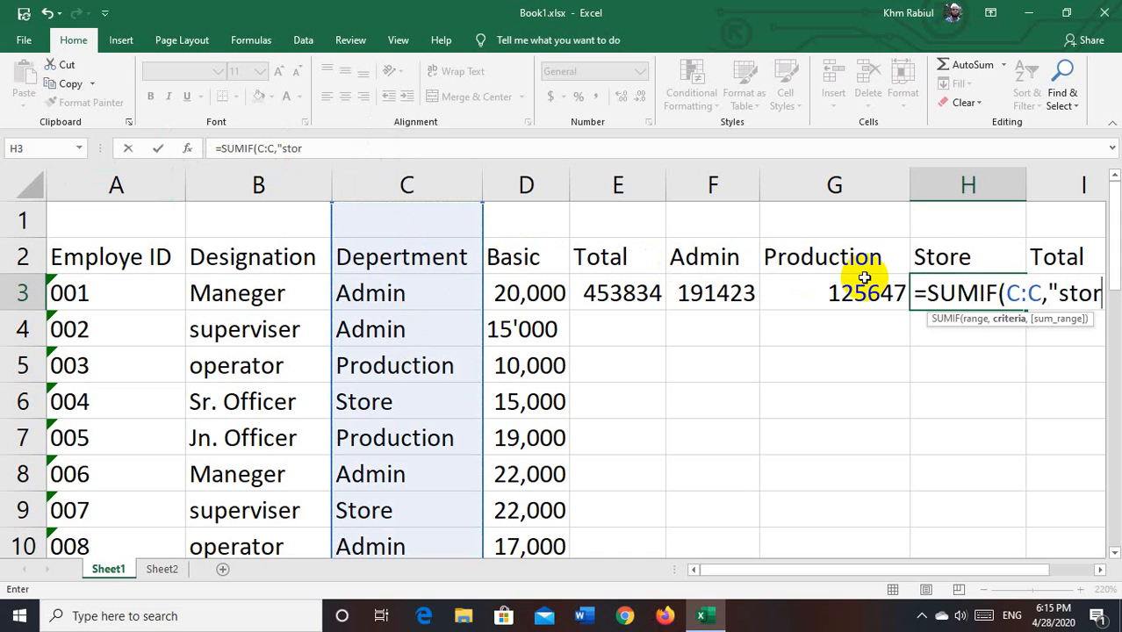
{"action": "type", "text": "e\""}
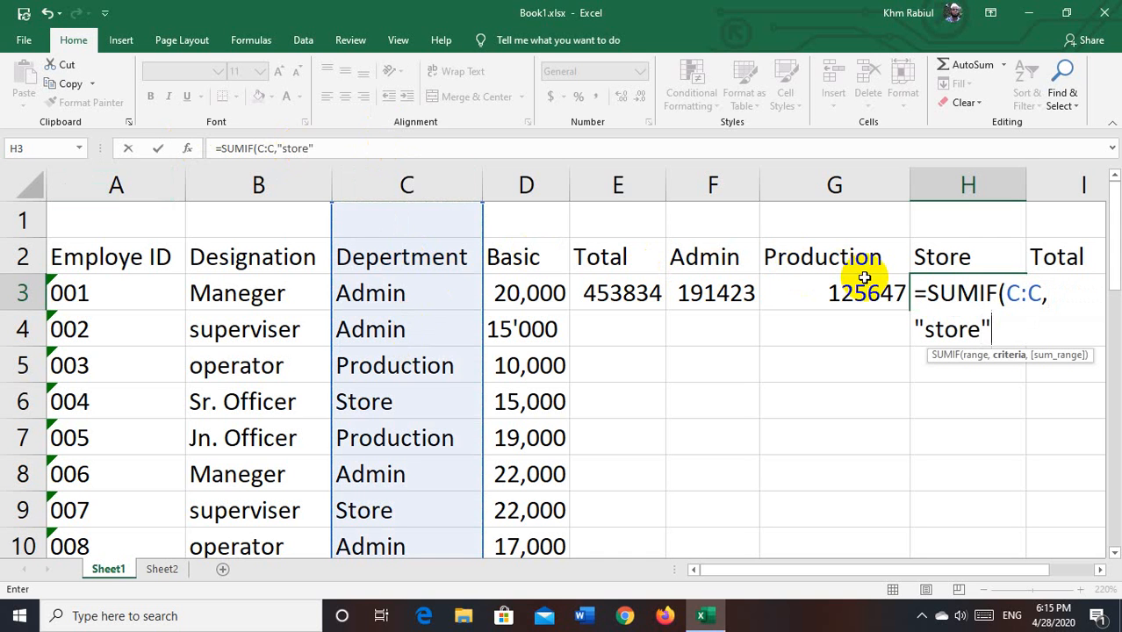
{"action": "type", "text": ","}
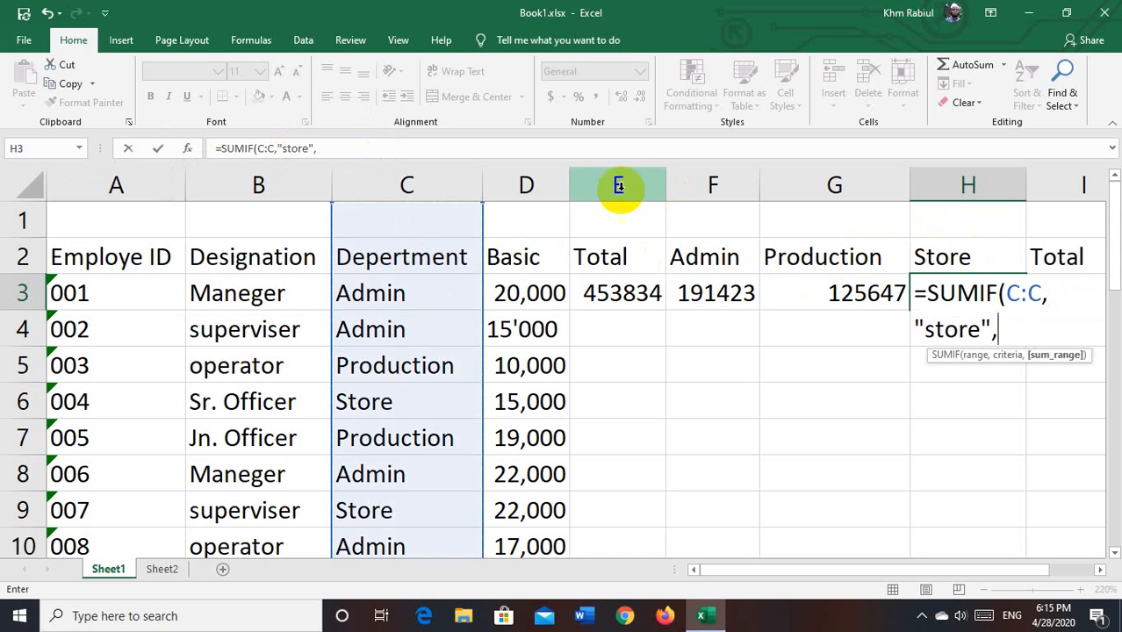
{"action": "left_click", "coordinate": [547, 182]}
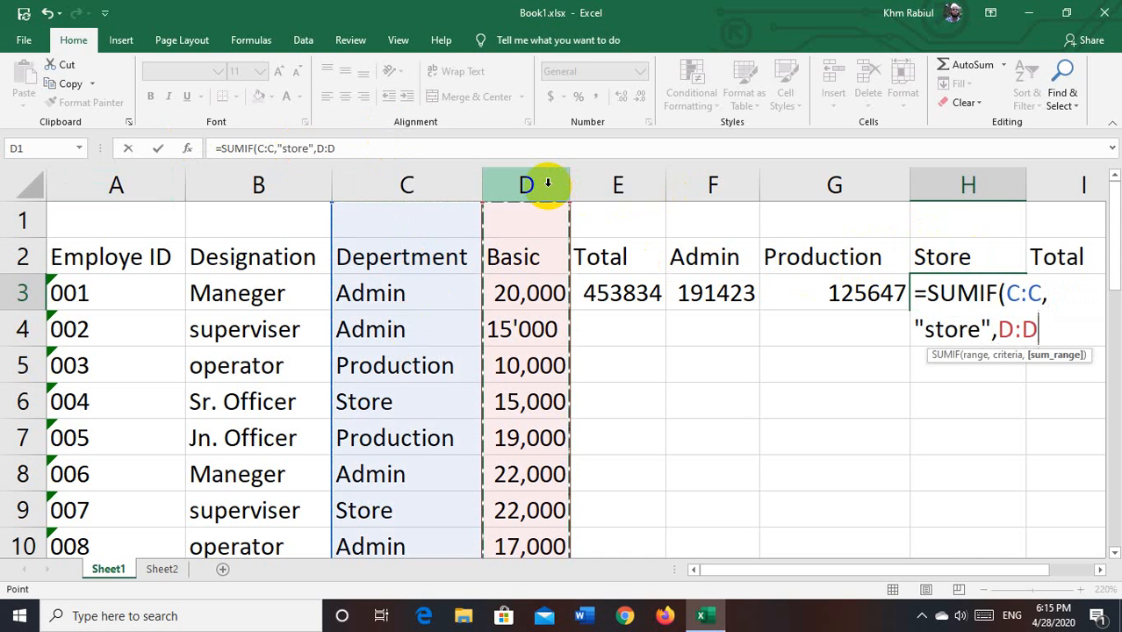
{"action": "type", "text": ")"}
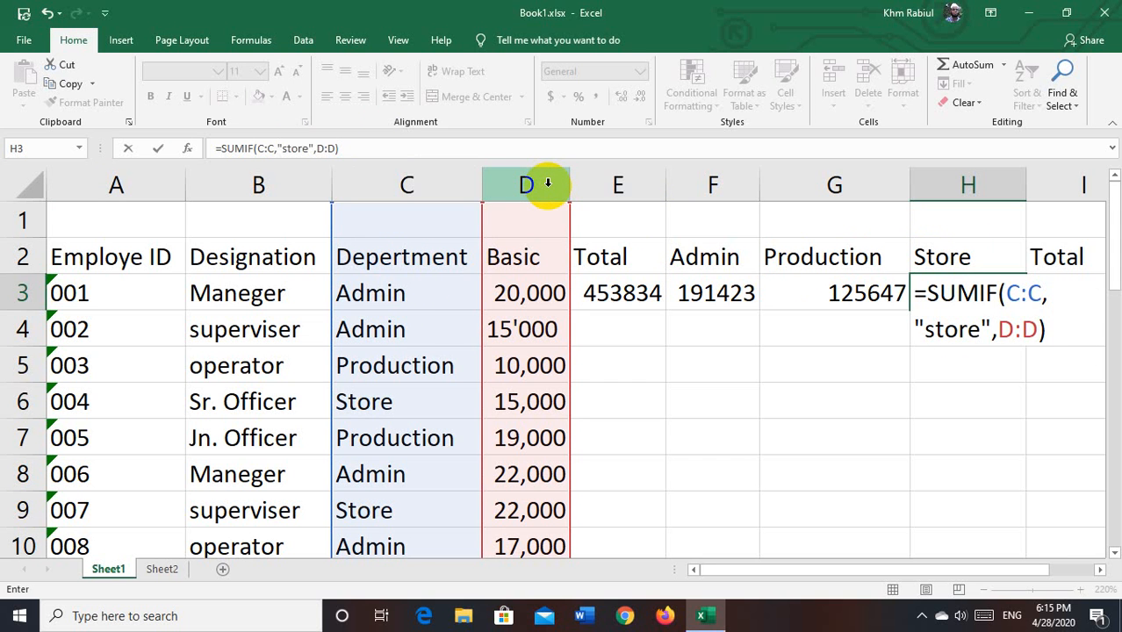
{"action": "key", "text": "Return"}
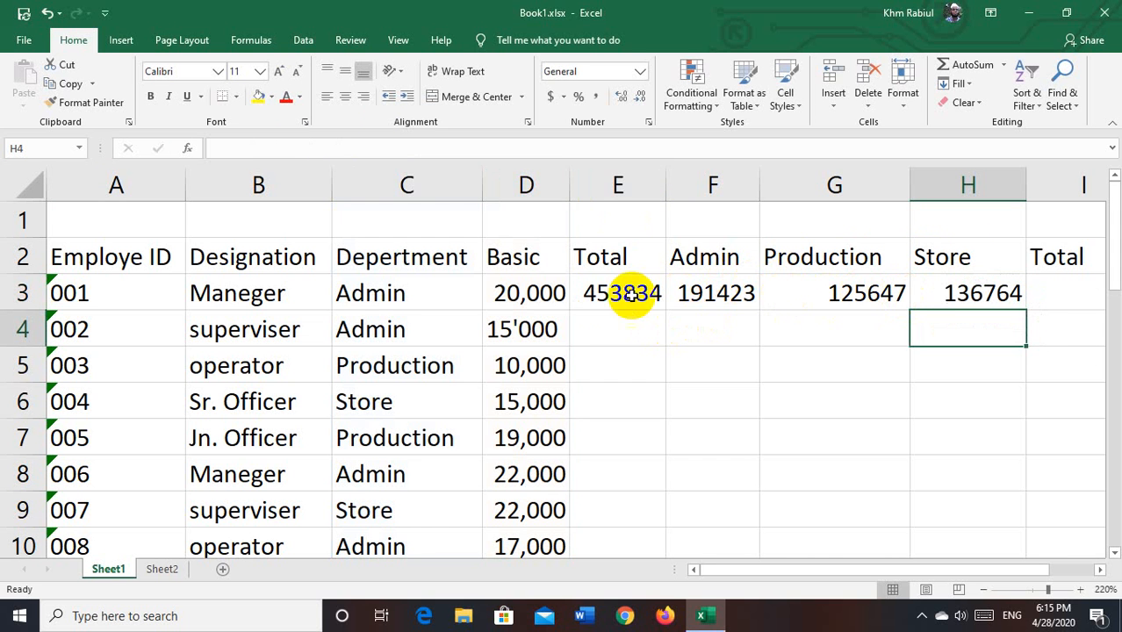
Step: Add up the Admin, Production and Store totals F3:H3 into cell I3, under the last Total header, with AutoSum
{"action": "left_click", "coordinate": [601, 293]}
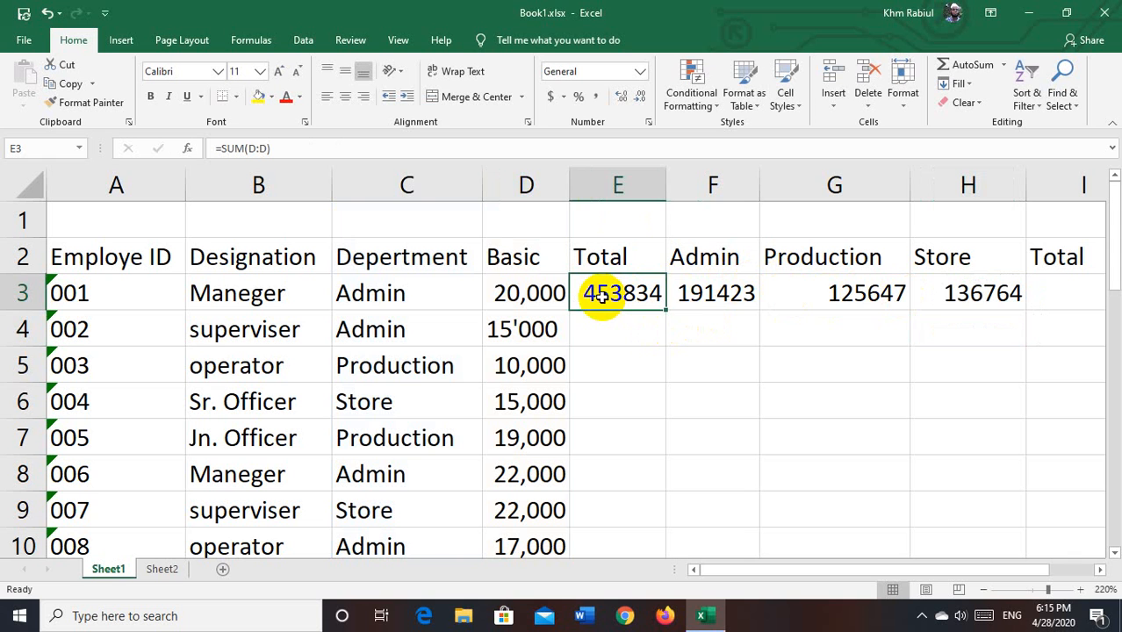
{"action": "left_click", "coordinate": [874, 295]}
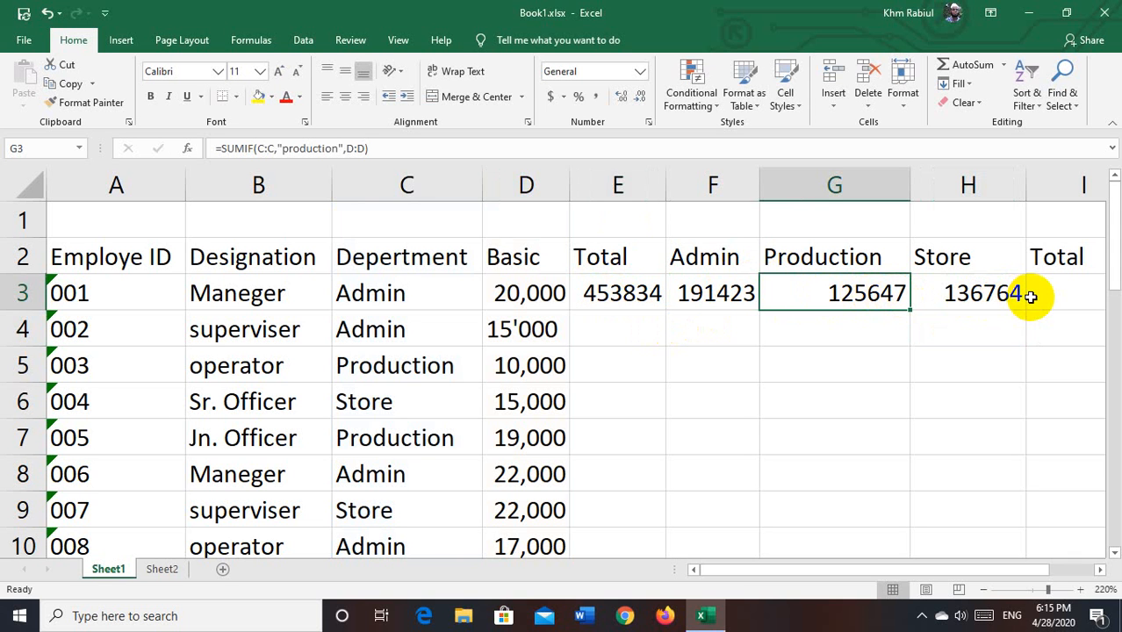
{"action": "left_click", "coordinate": [706, 292]}
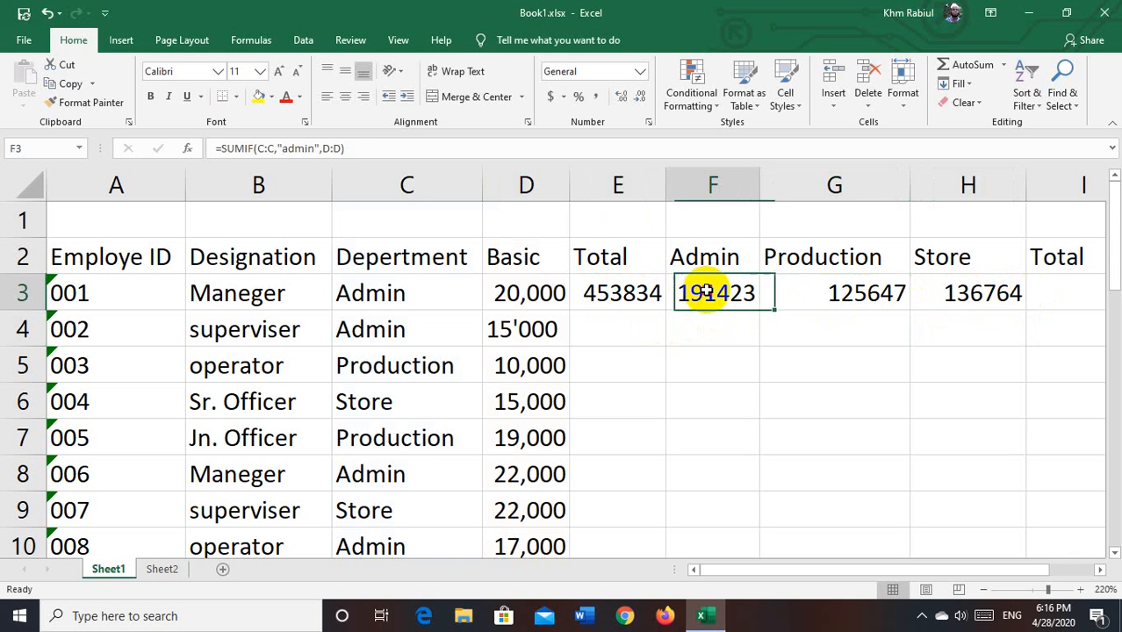
{"action": "left_click_drag", "start_coordinate": [705, 293], "coordinate": [939, 292]}
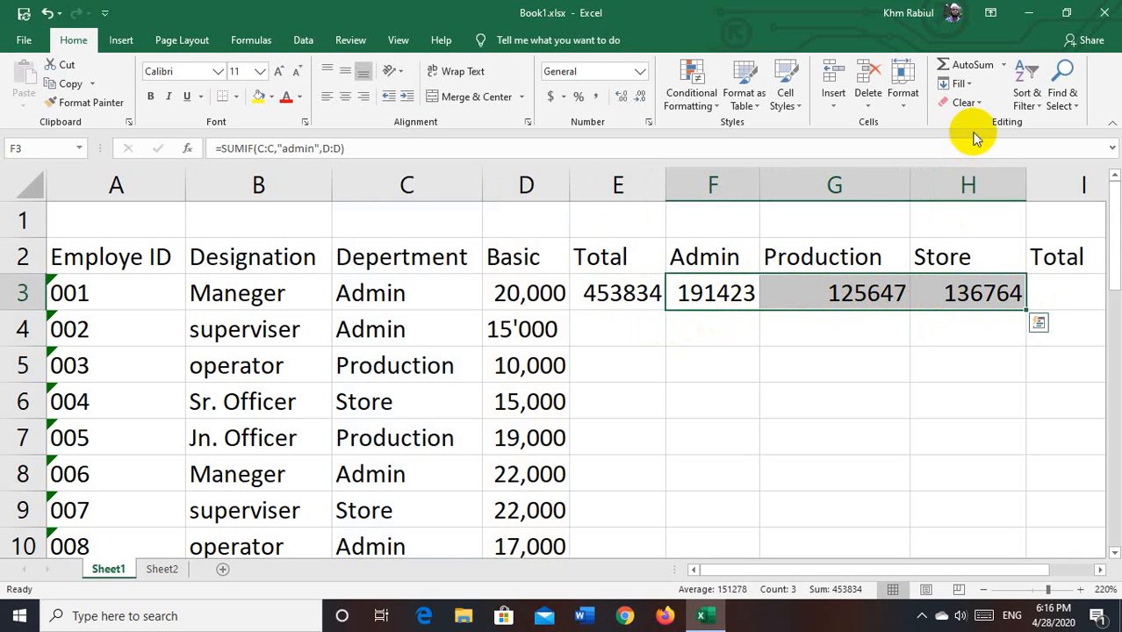
{"action": "left_click", "coordinate": [972, 70]}
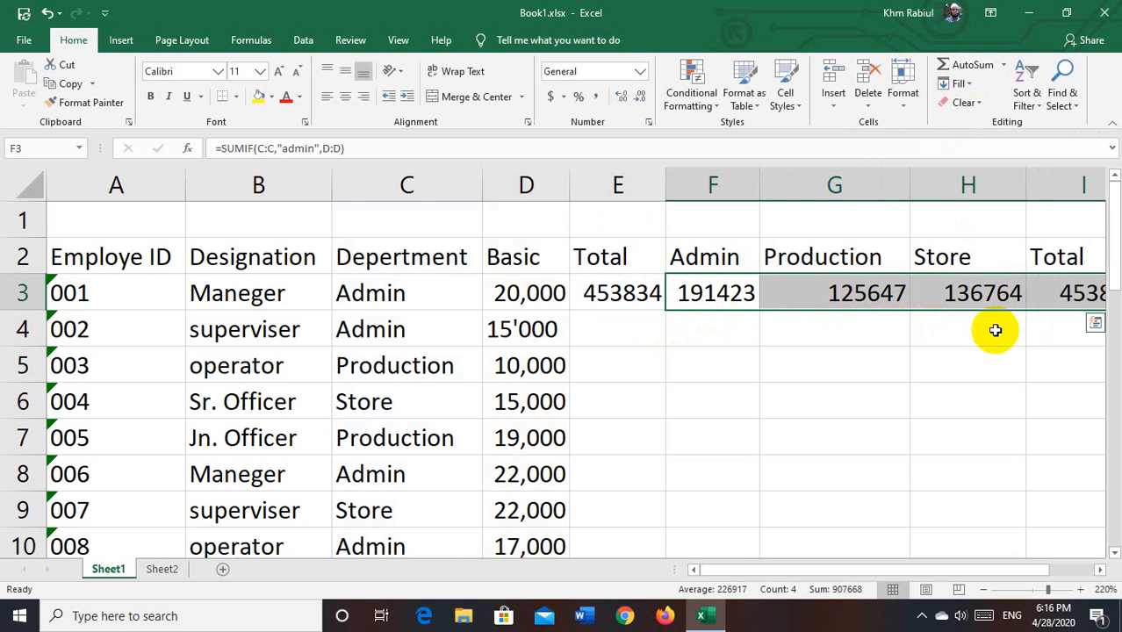
{"action": "left_click", "coordinate": [1097, 572]}
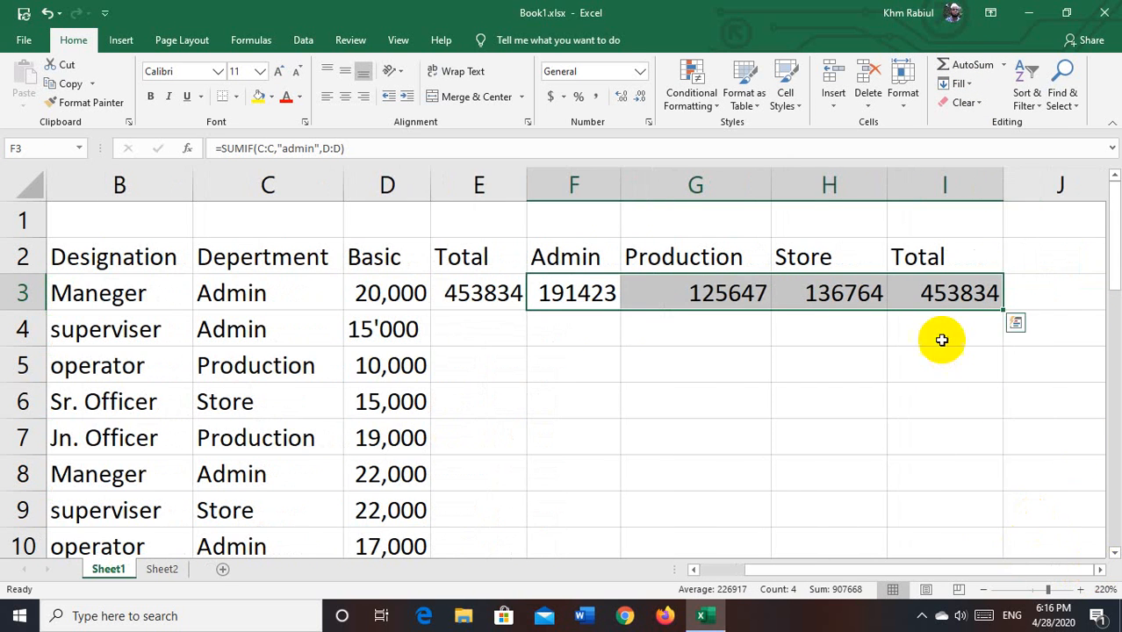
Step: Compare the sum of the department totals in I3 with the overall Basic total in E3, and review the department columns
{"action": "left_click", "coordinate": [942, 305]}
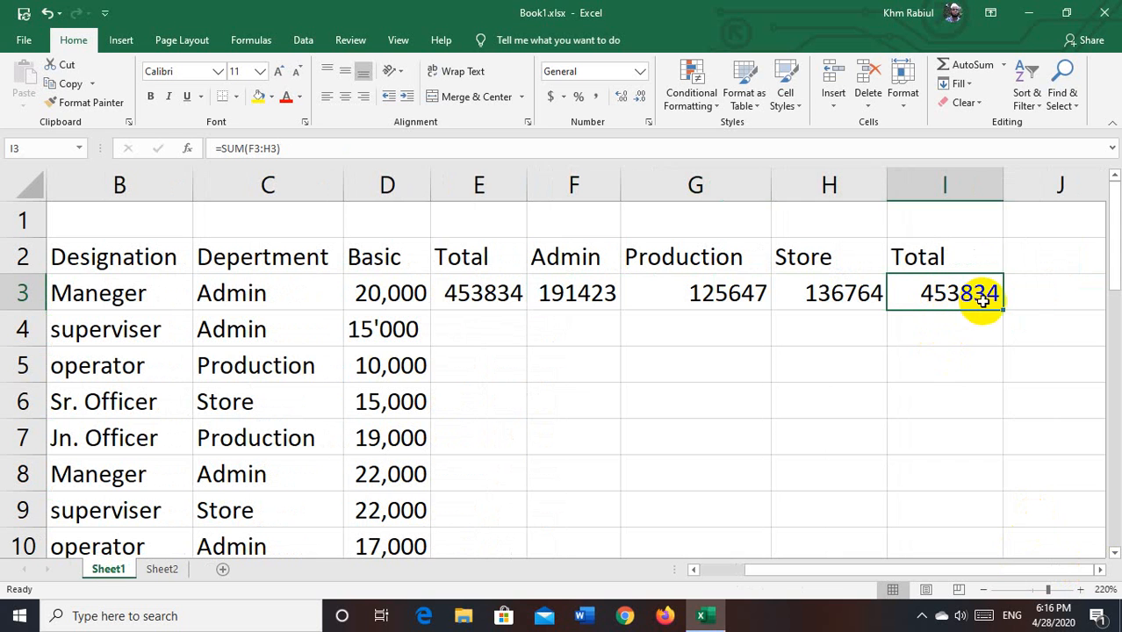
{"action": "left_click", "coordinate": [458, 292]}
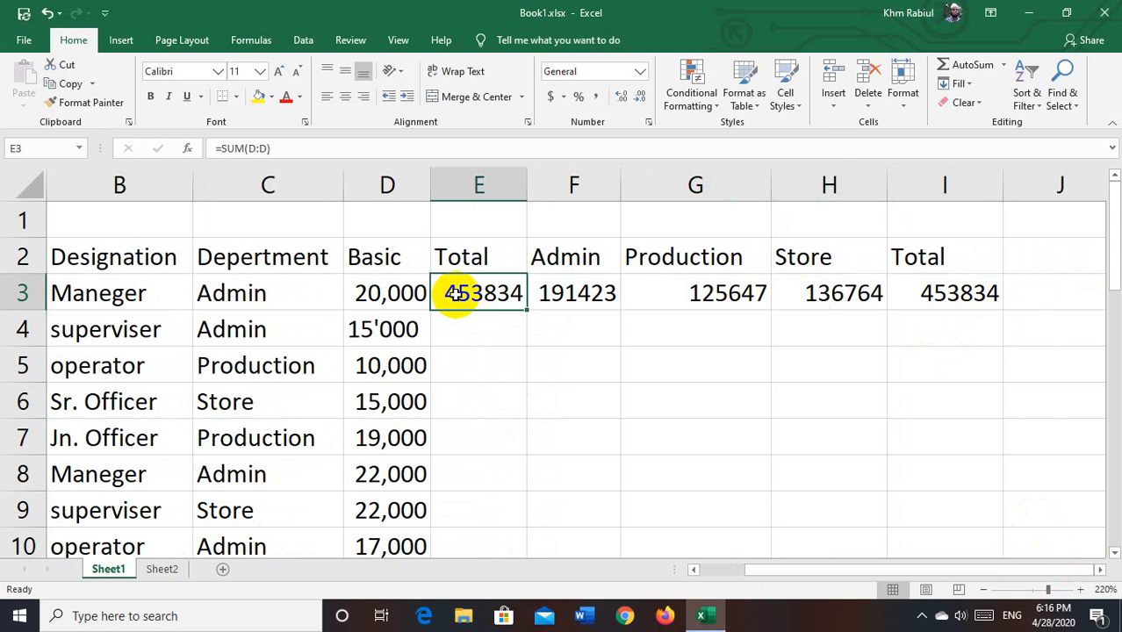
{"action": "left_click", "coordinate": [961, 294]}
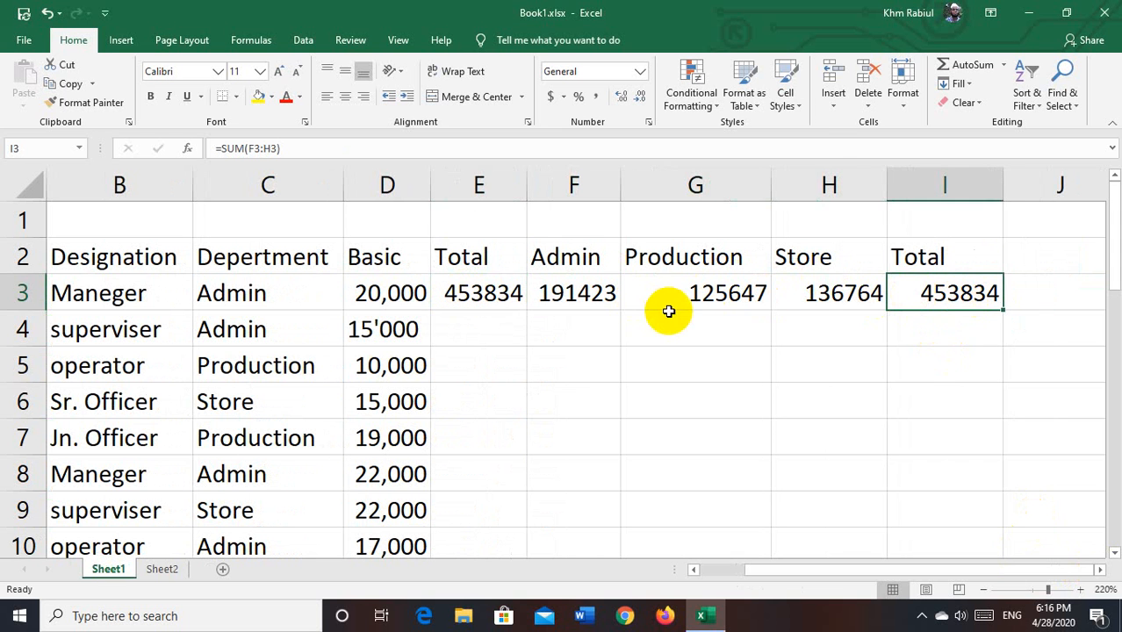
{"action": "left_click", "coordinate": [579, 253]}
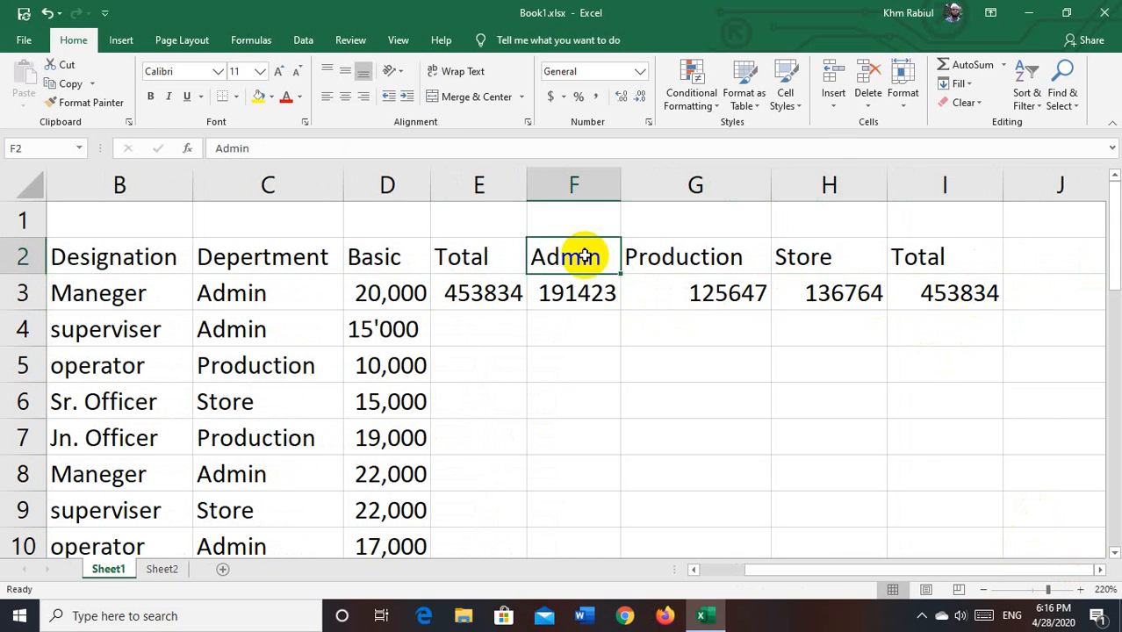
{"action": "left_click", "coordinate": [670, 257]}
{"action": "left_click", "coordinate": [819, 256]}
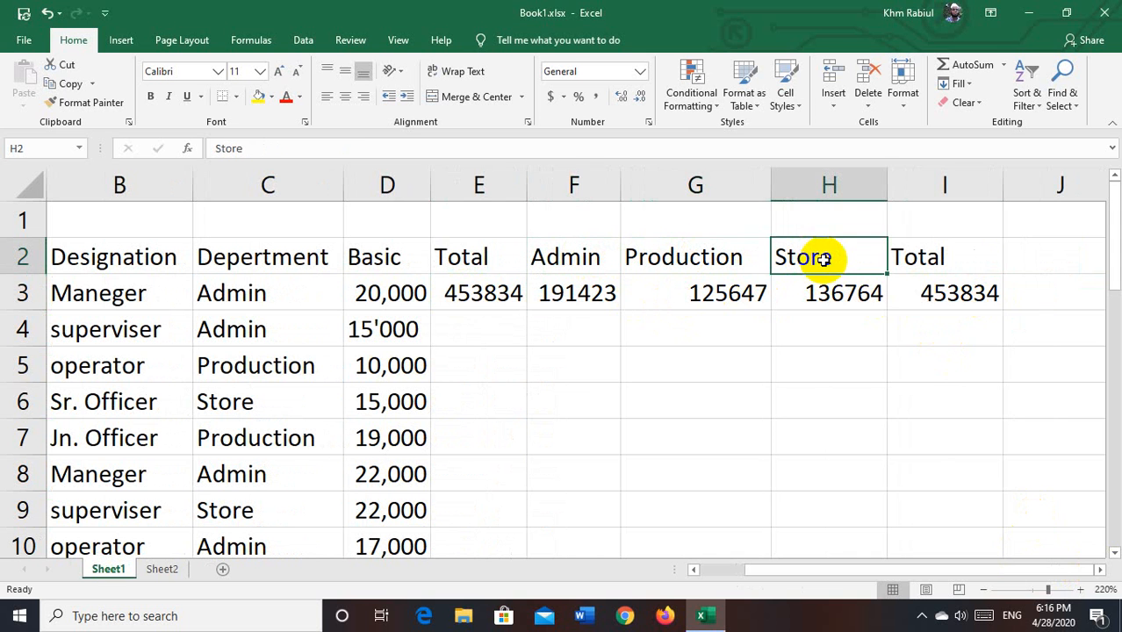
{"action": "left_click", "coordinate": [954, 301]}
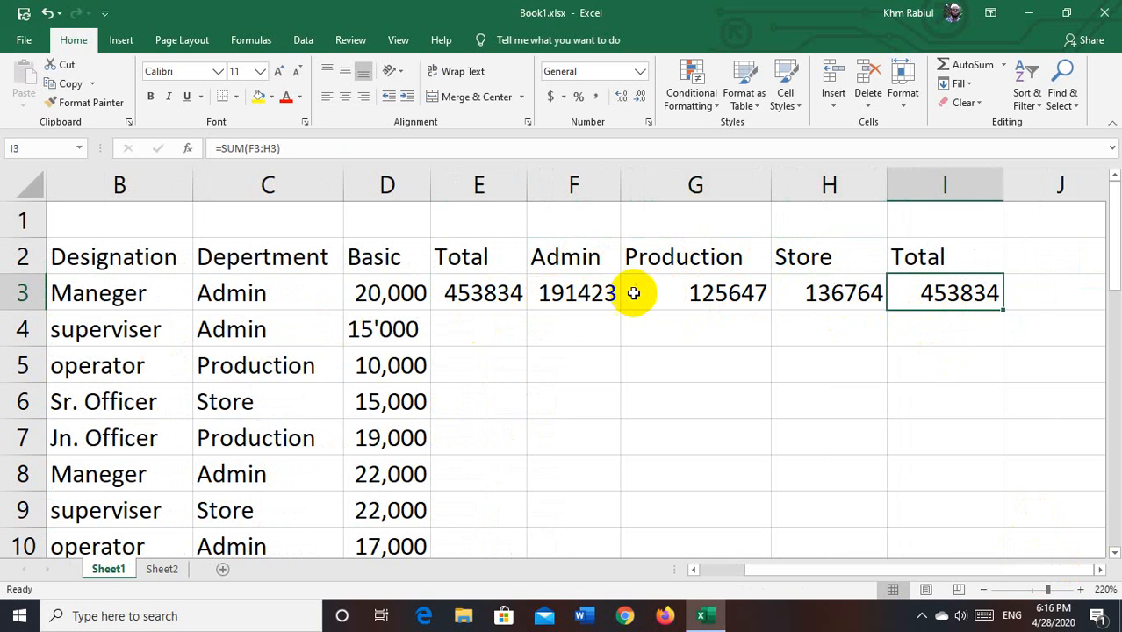
{"action": "scroll", "coordinate": [407, 364], "scroll_direction": "left", "scroll_amount": 1}
{"action": "scroll", "coordinate": [406, 364], "scroll_direction": "right", "scroll_amount": 5}
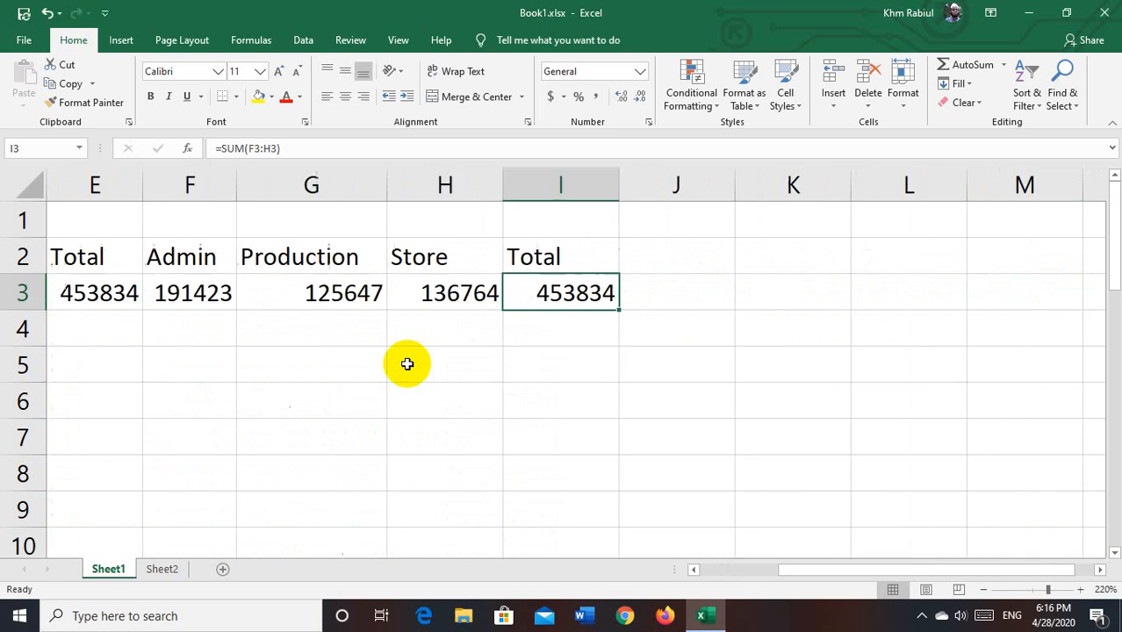
{"action": "scroll", "coordinate": [406, 364], "scroll_direction": "right", "scroll_amount": 1}
{"action": "scroll", "coordinate": [407, 365], "scroll_direction": "left", "scroll_amount": 7}
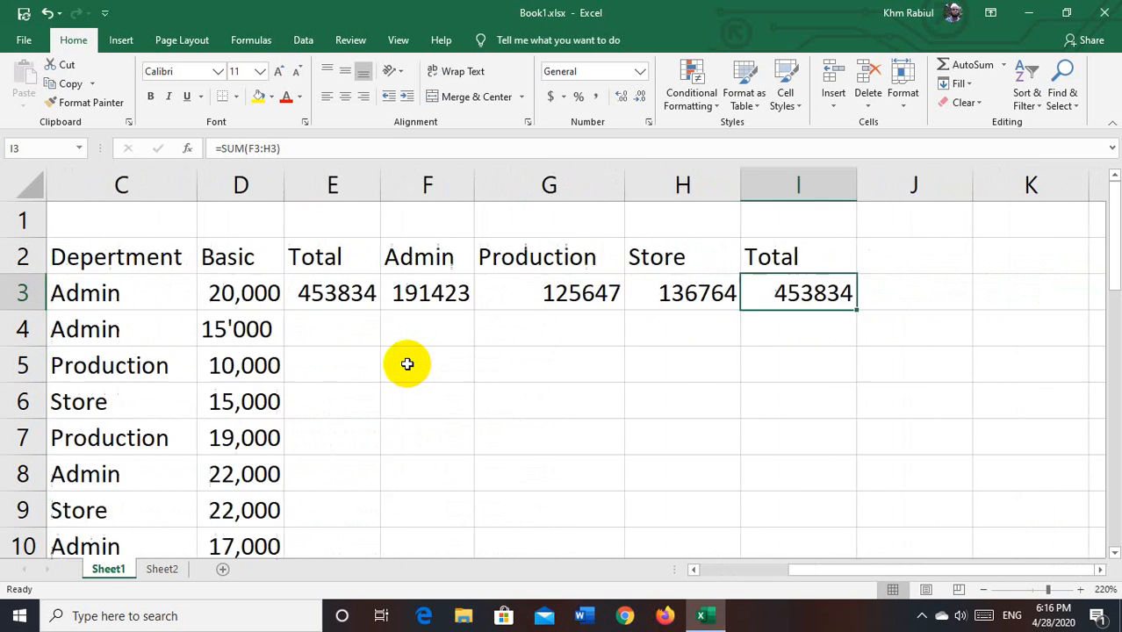
{"action": "scroll", "coordinate": [407, 364], "scroll_direction": "right", "scroll_amount": 2}
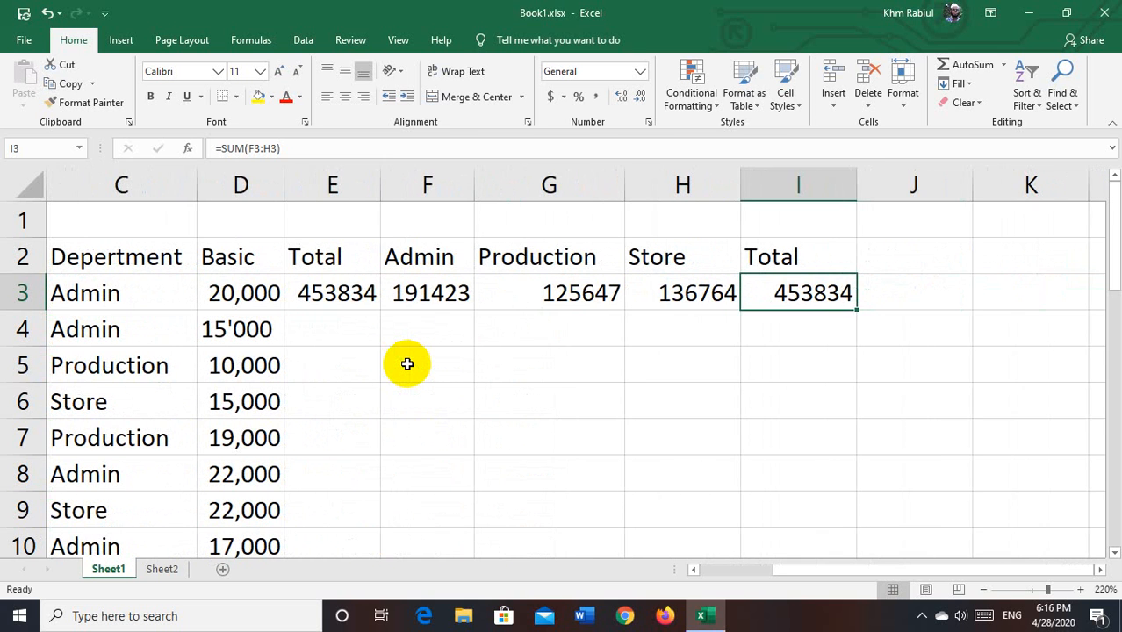